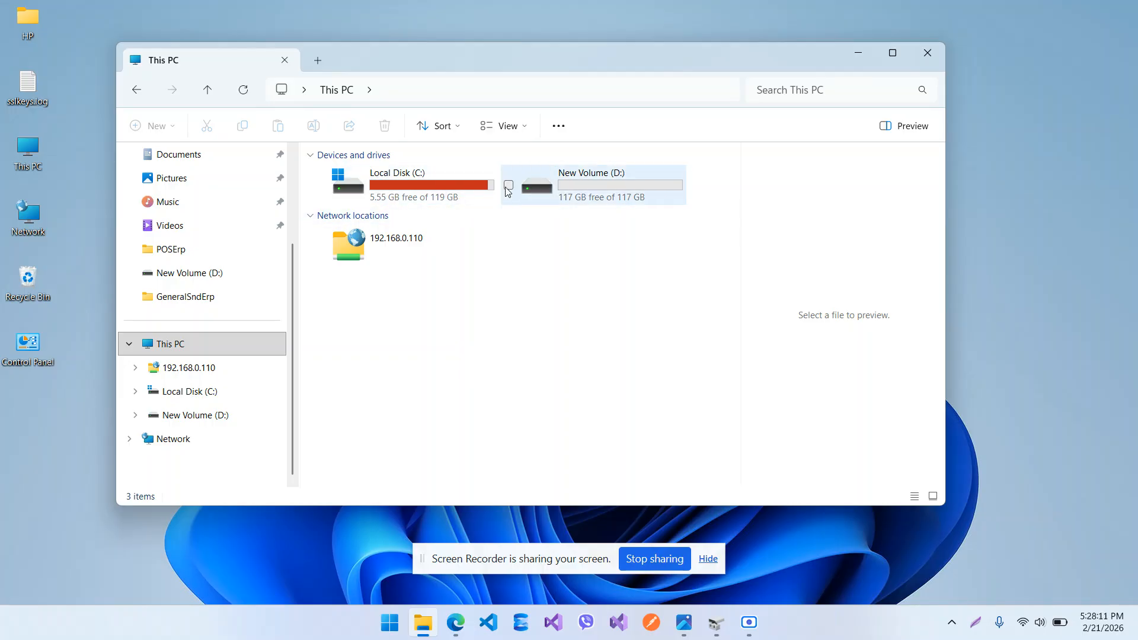
Switch to Disk Management and delete the New Volume (D:) partition on Disk 0, accepting the loss of its data.
{"action": "left_click", "coordinate": [716, 622]}
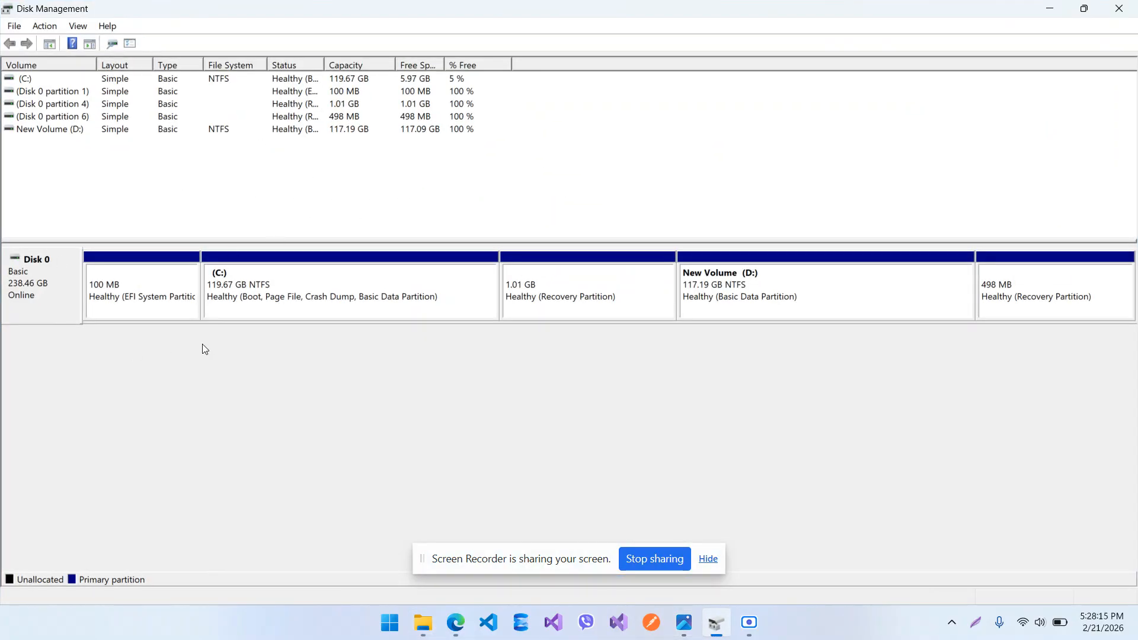
{"action": "left_click", "coordinate": [342, 298]}
{"action": "left_click", "coordinate": [738, 295]}
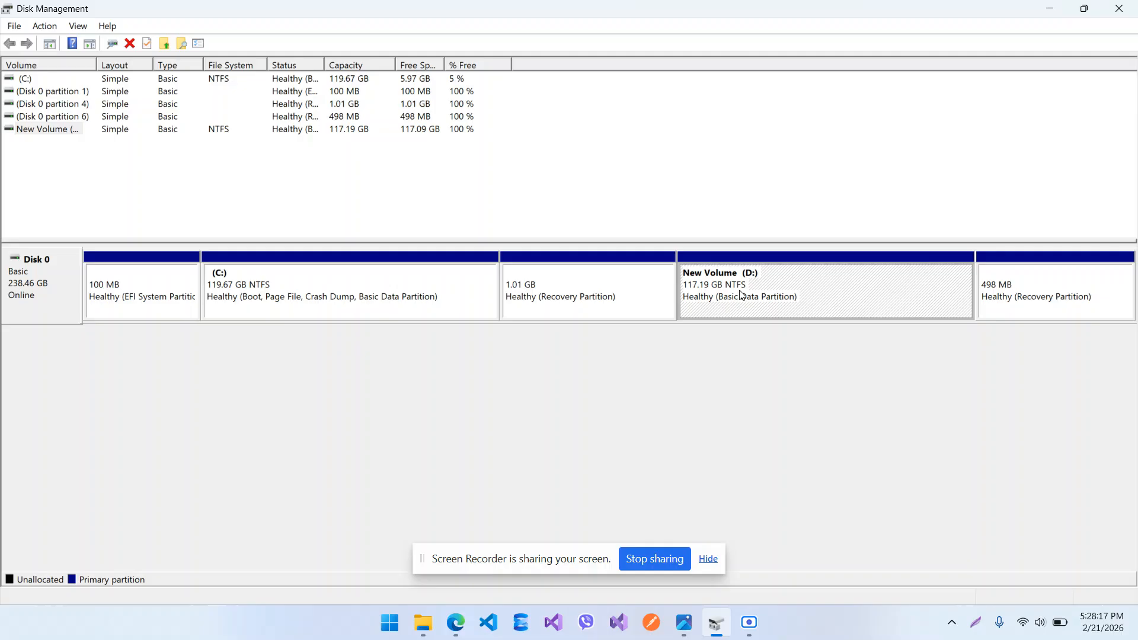
{"action": "left_click", "coordinate": [538, 301]}
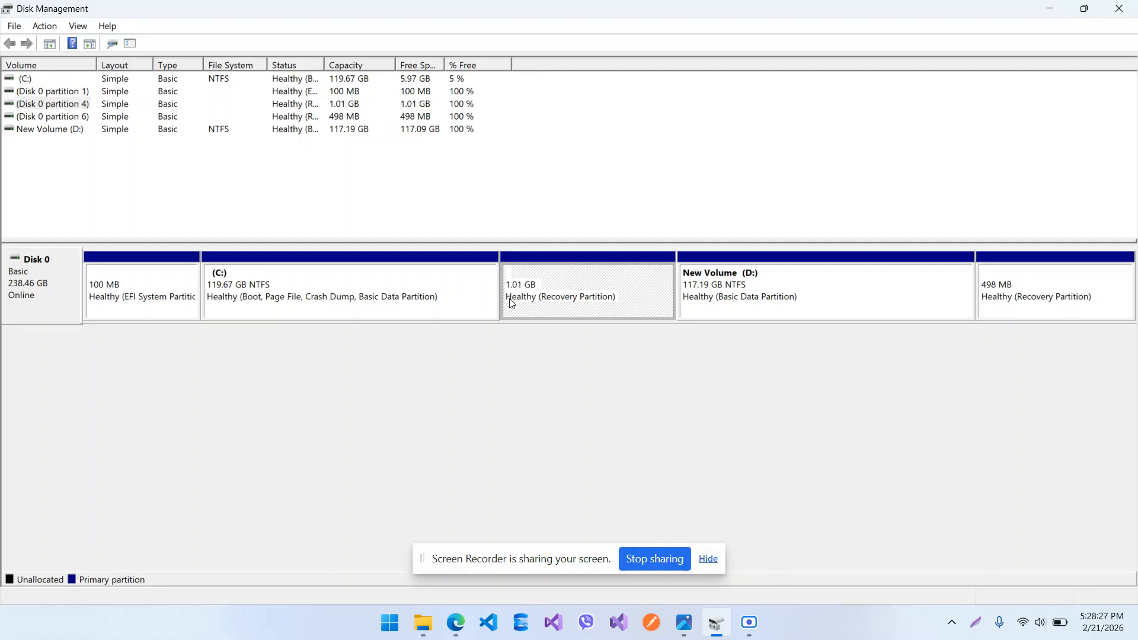
{"action": "left_click", "coordinate": [734, 288]}
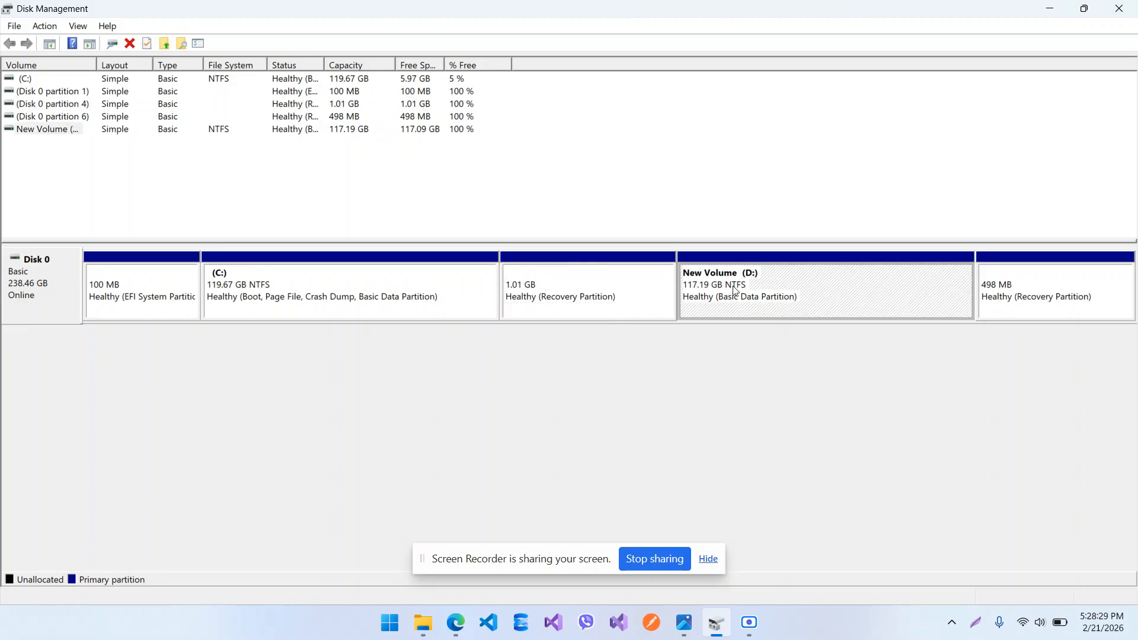
{"action": "right_click", "coordinate": [755, 288]}
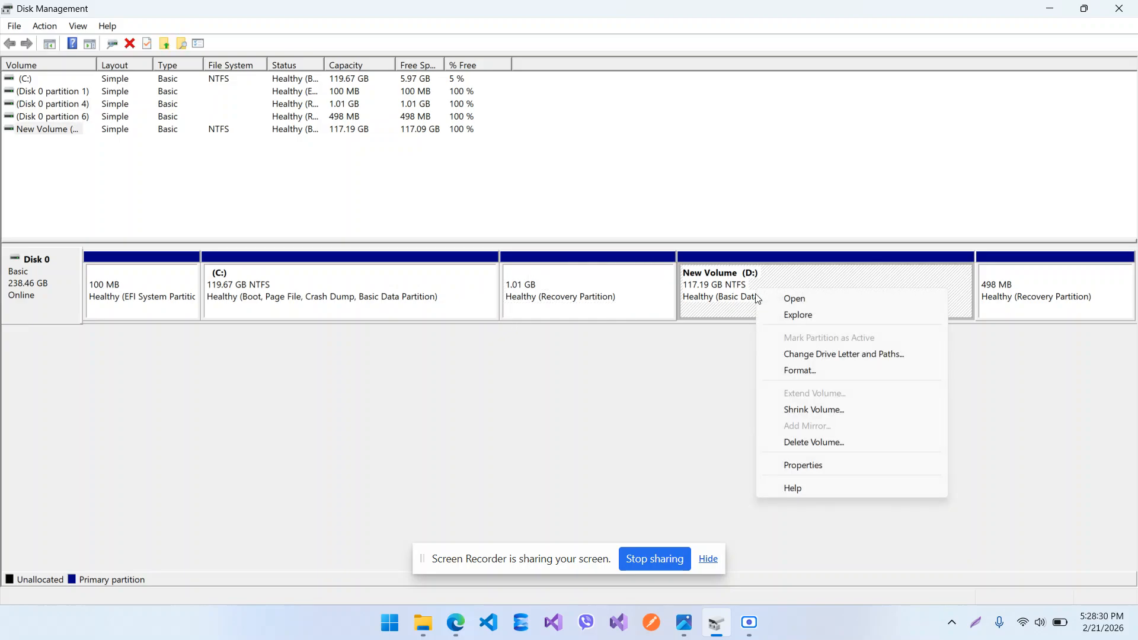
{"action": "left_click", "coordinate": [801, 445]}
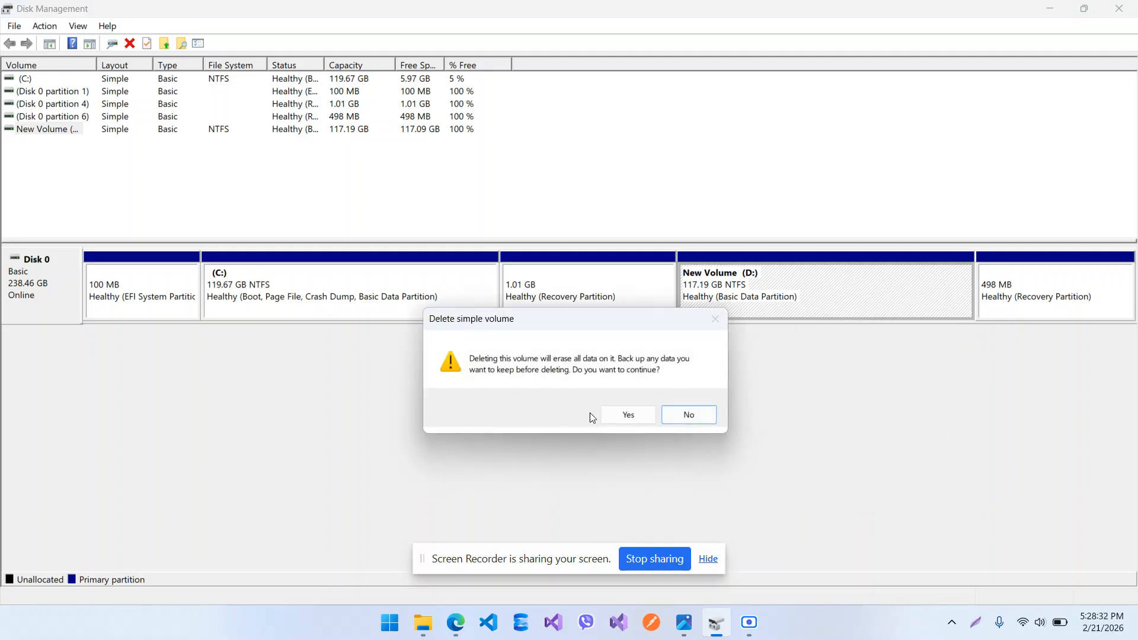
{"action": "left_click", "coordinate": [631, 423]}
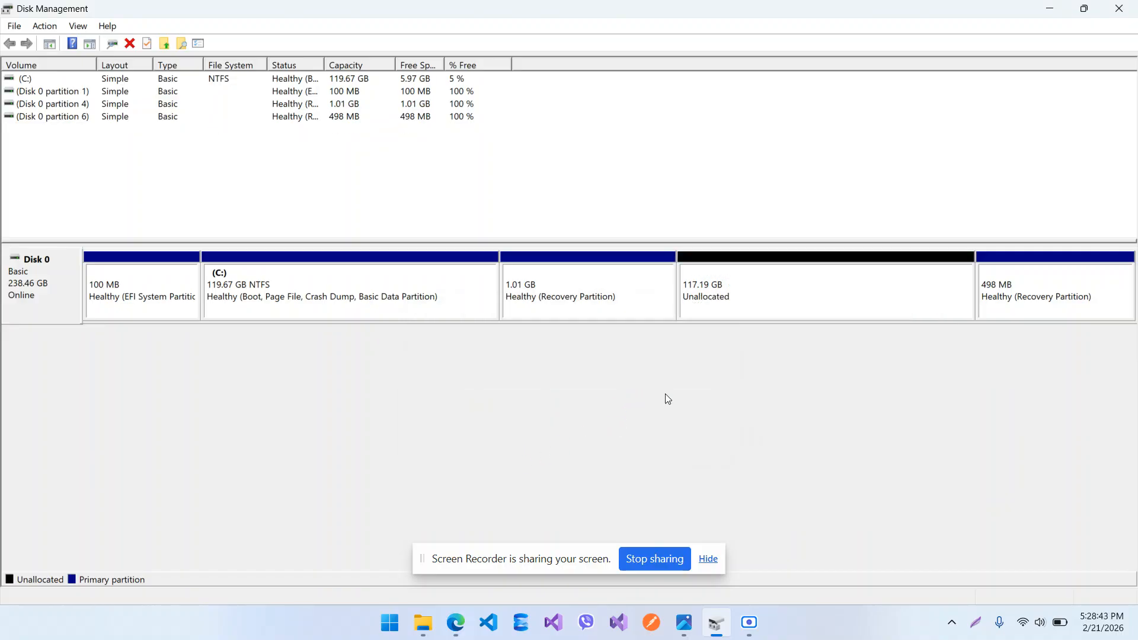
Check whether the C: volume can be extended and select the 1.01 GB recovery partition beside it.
{"action": "right_click", "coordinate": [427, 303]}
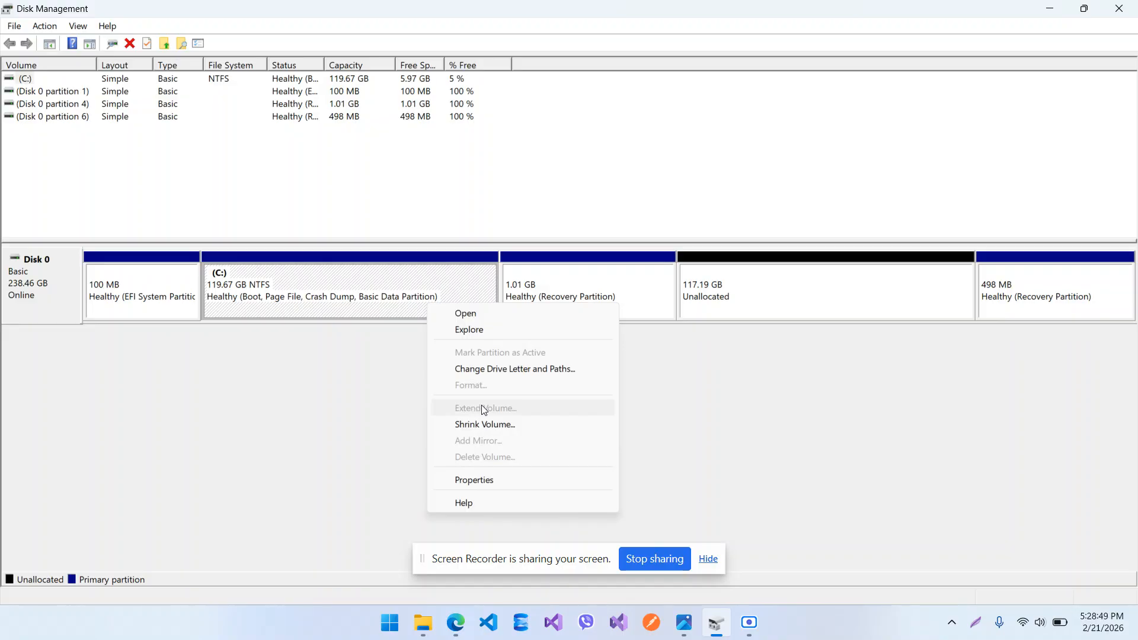
{"action": "left_click", "coordinate": [770, 389]}
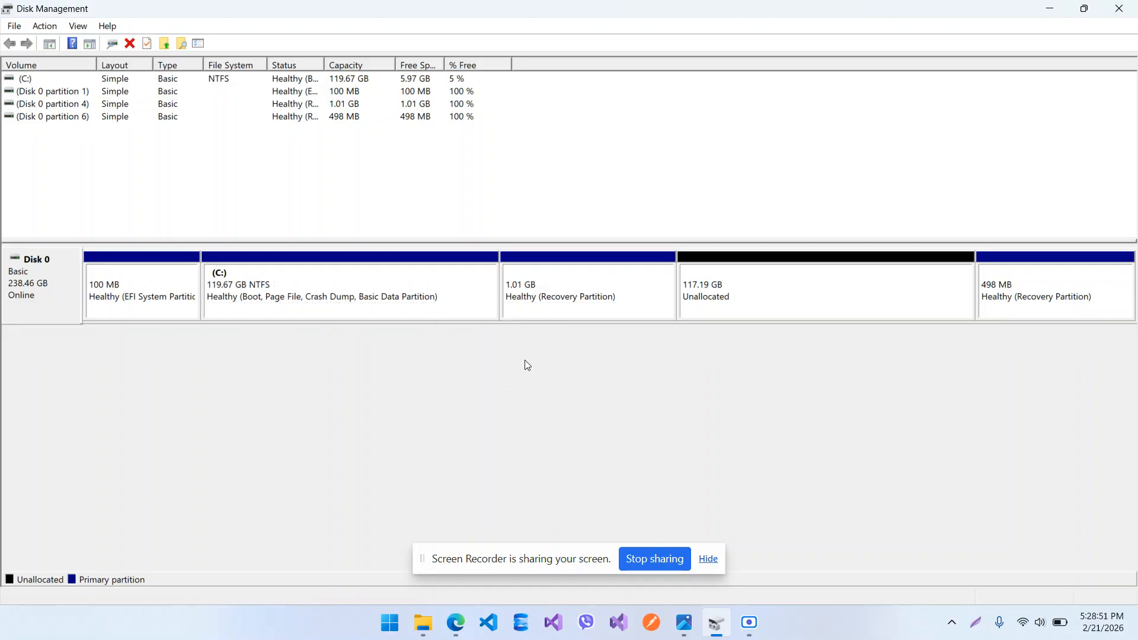
{"action": "left_click", "coordinate": [552, 314]}
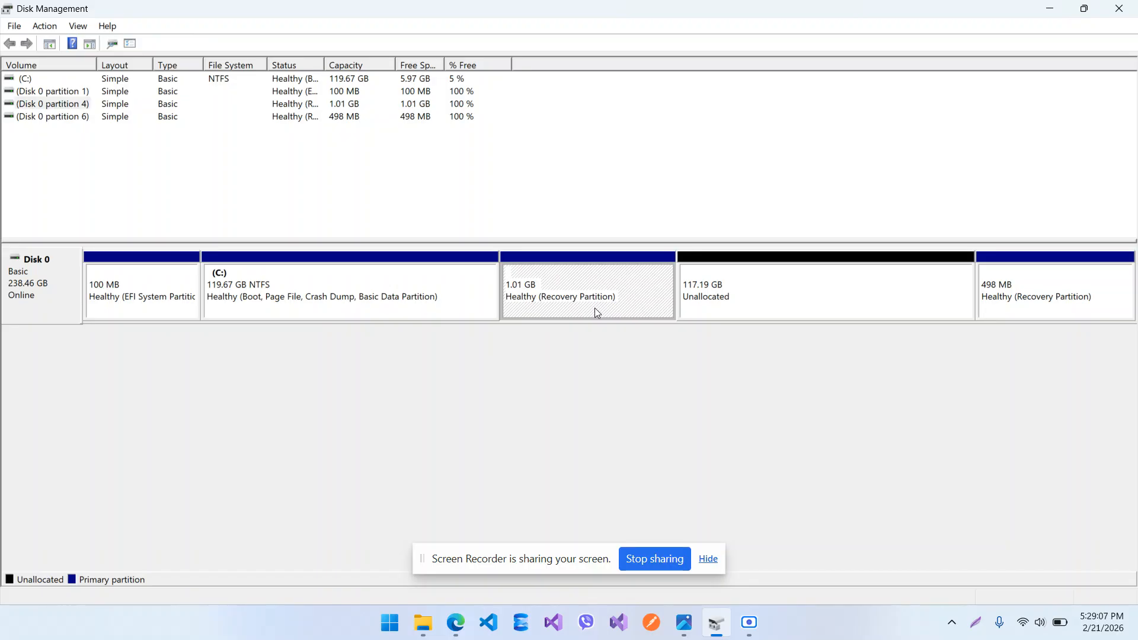
Open Command Prompt as administrator and start the diskpart utility.
{"action": "left_click", "coordinate": [391, 635]}
{"action": "type", "text": "cmd"}
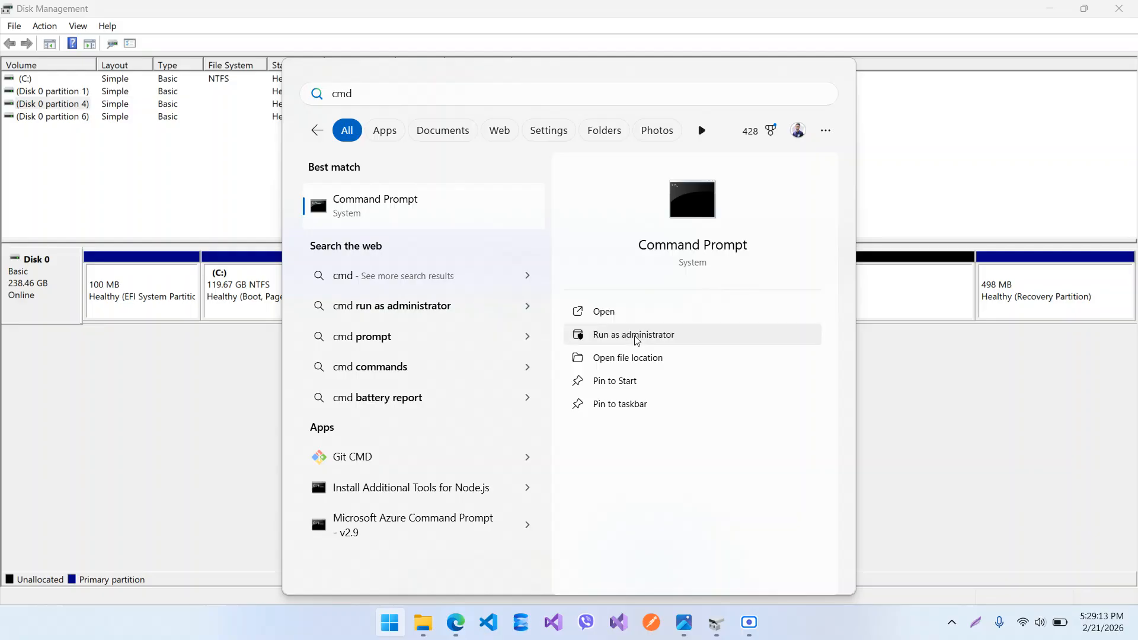
{"action": "left_click", "coordinate": [647, 336]}
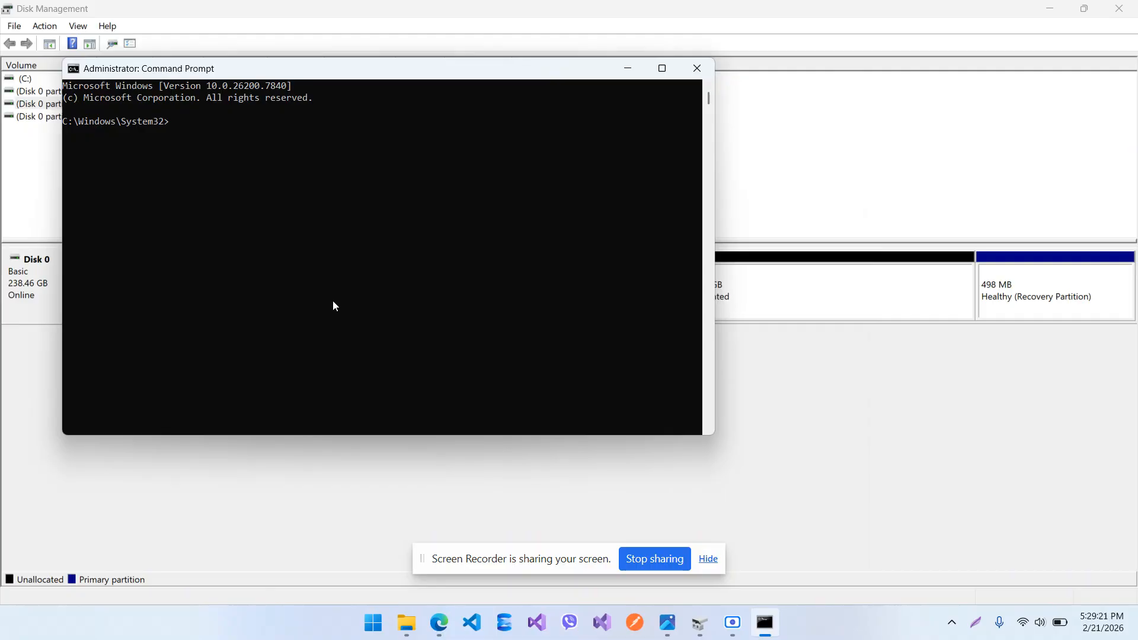
{"action": "type", "text": "diskpart"}
{"action": "key", "text": "Return"}
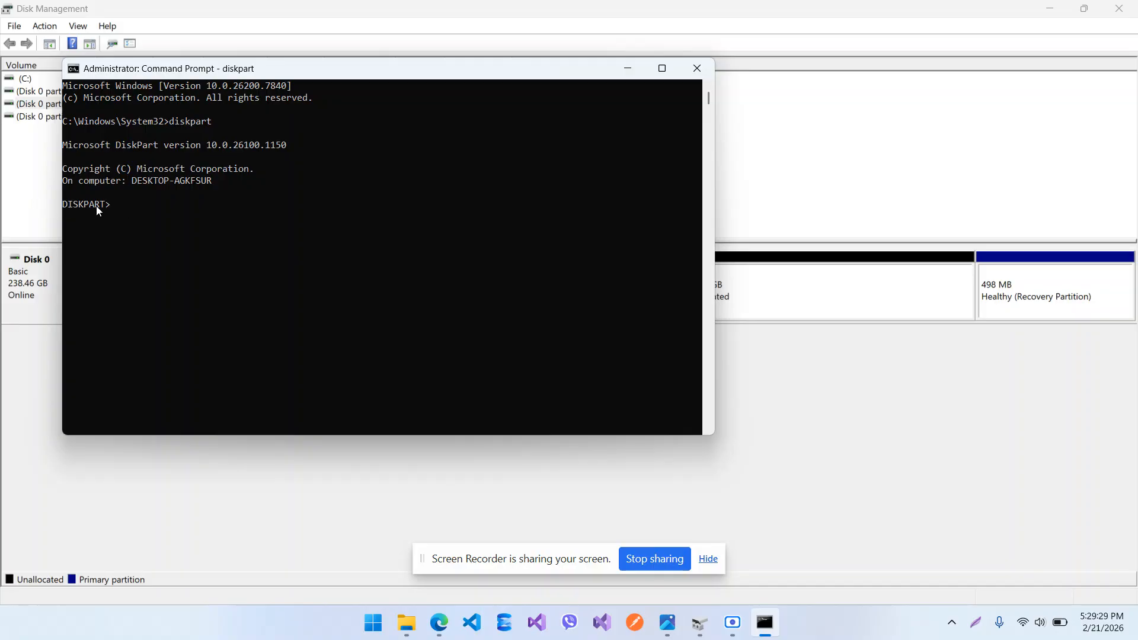
List the computer's disks in DiskPart with the list disk command.
{"action": "left_click_drag", "start_coordinate": [119, 207], "coordinate": [48, 208]}
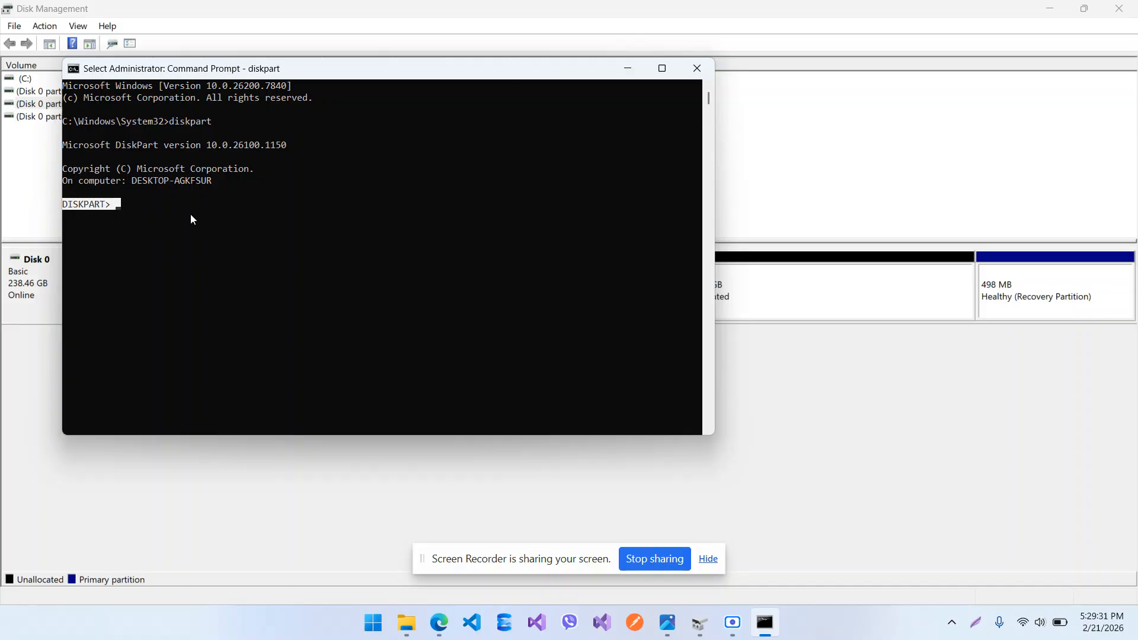
{"action": "left_click", "coordinate": [229, 210]}
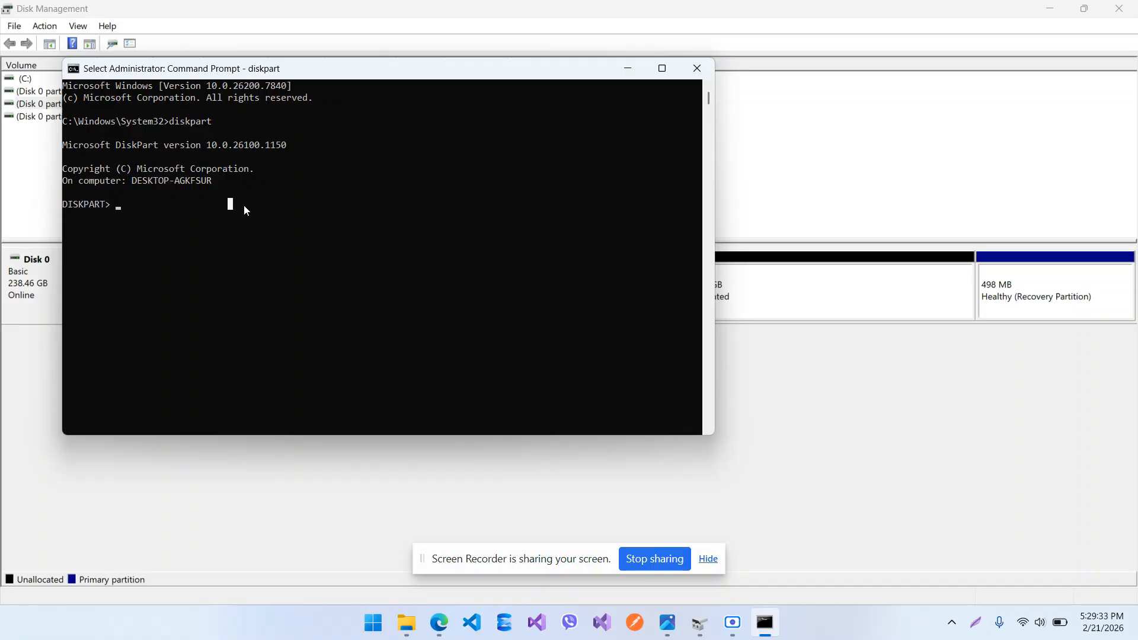
{"action": "type", "text": "list"}
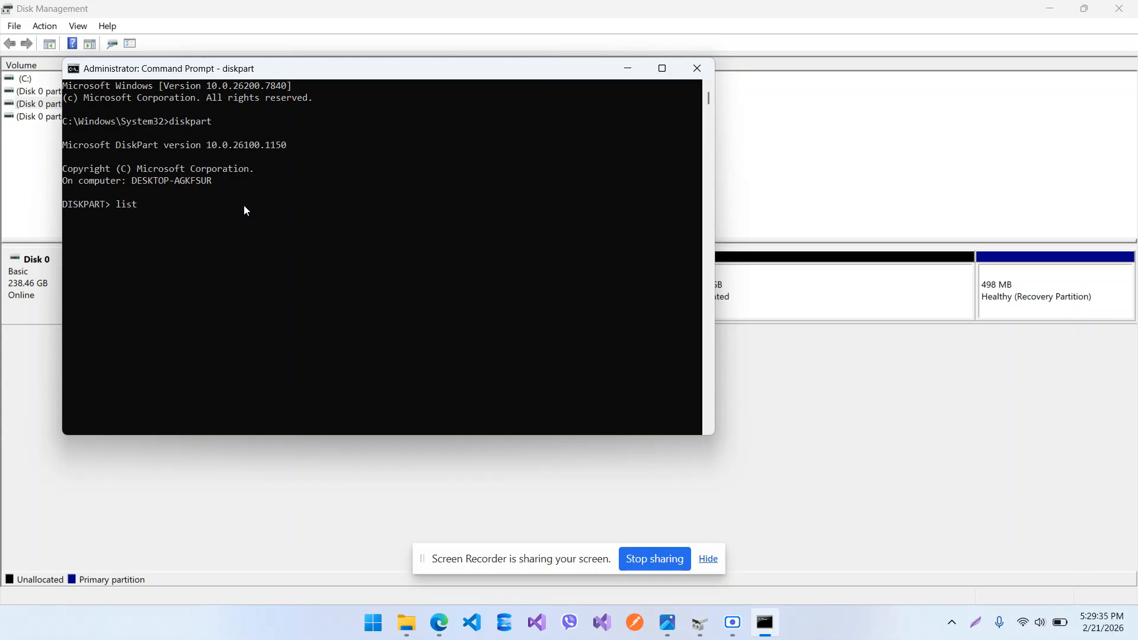
{"action": "type", "text": " disk"}
{"action": "key", "text": "Return"}
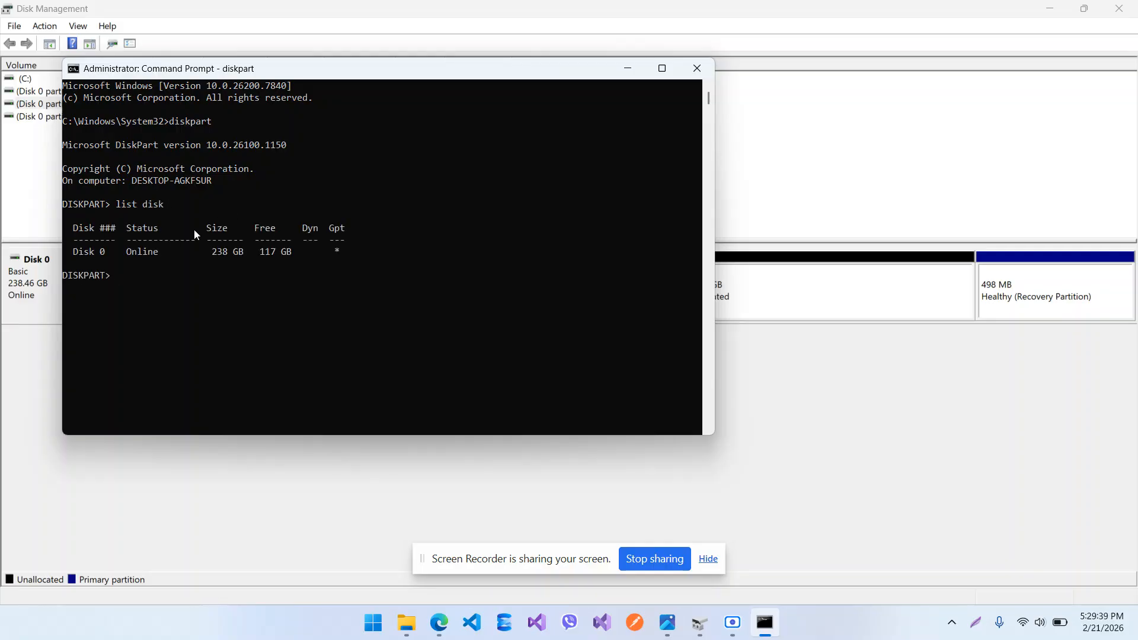
Make disk 0 the active disk in DiskPart with the select disk 0 command.
{"action": "left_click", "coordinate": [84, 255]}
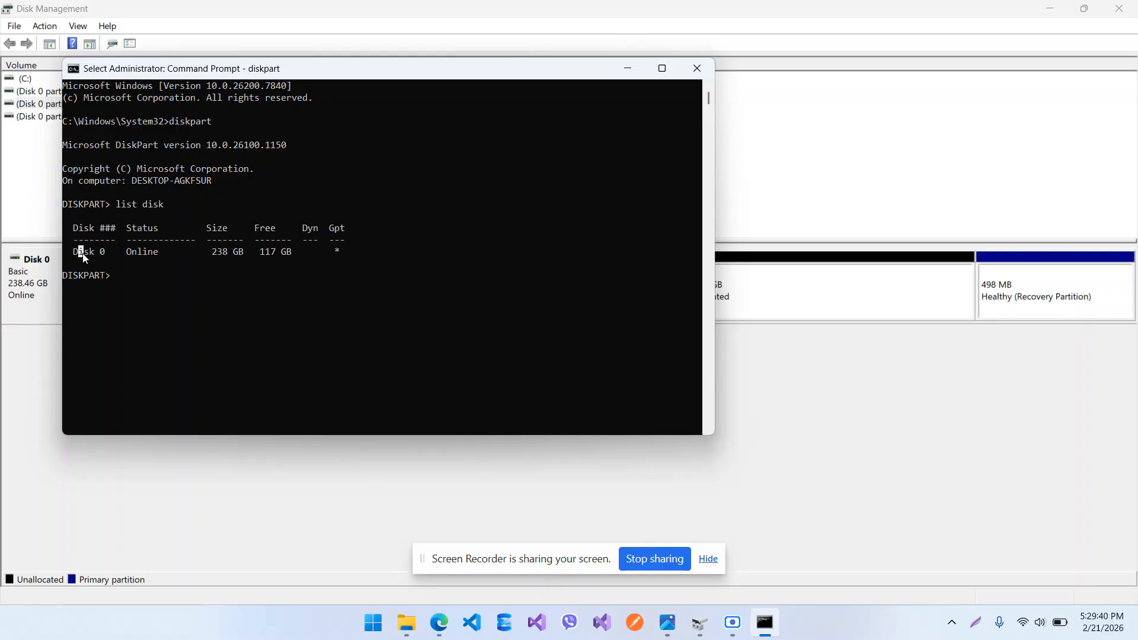
{"action": "left_click", "coordinate": [219, 255]}
{"action": "left_click_drag", "start_coordinate": [261, 251], "coordinate": [299, 263]}
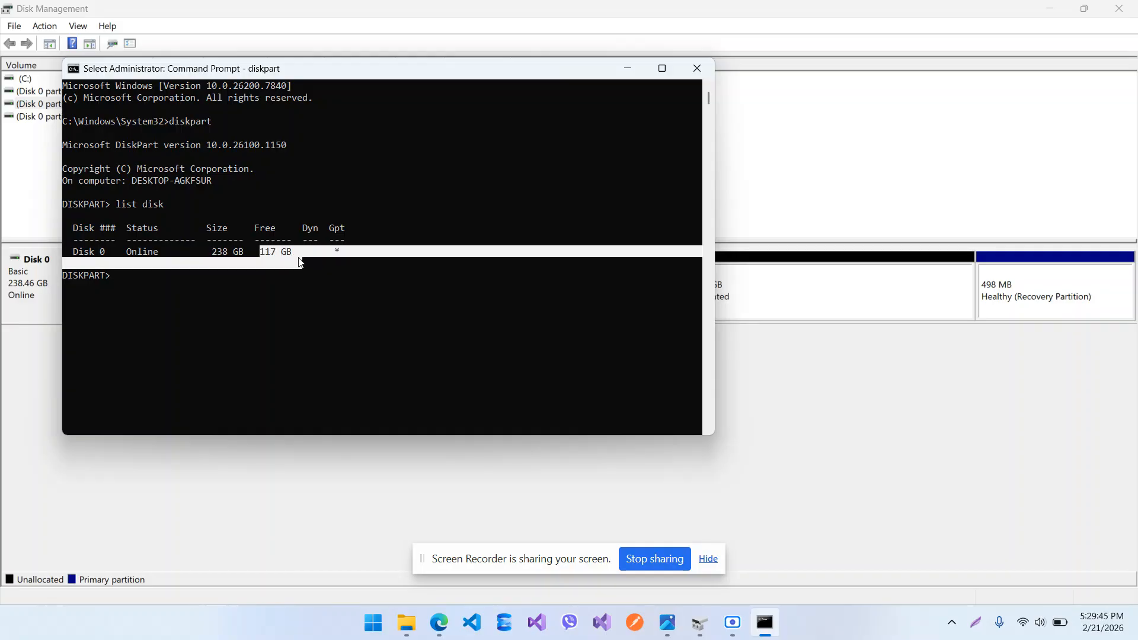
{"action": "left_click", "coordinate": [145, 287]}
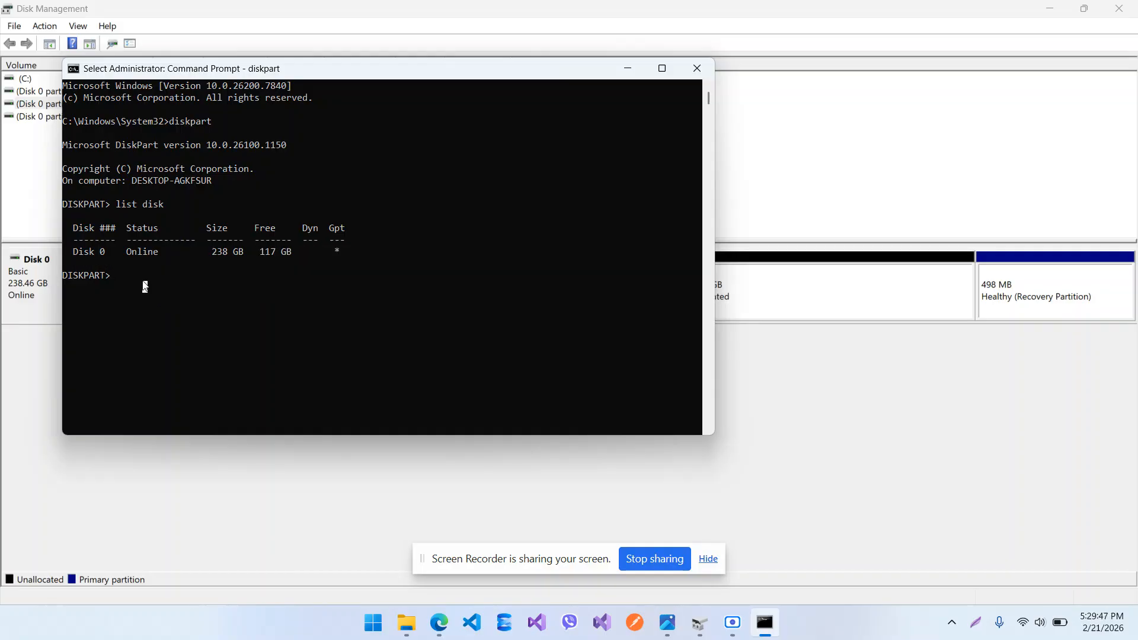
{"action": "type", "text": "sel"}
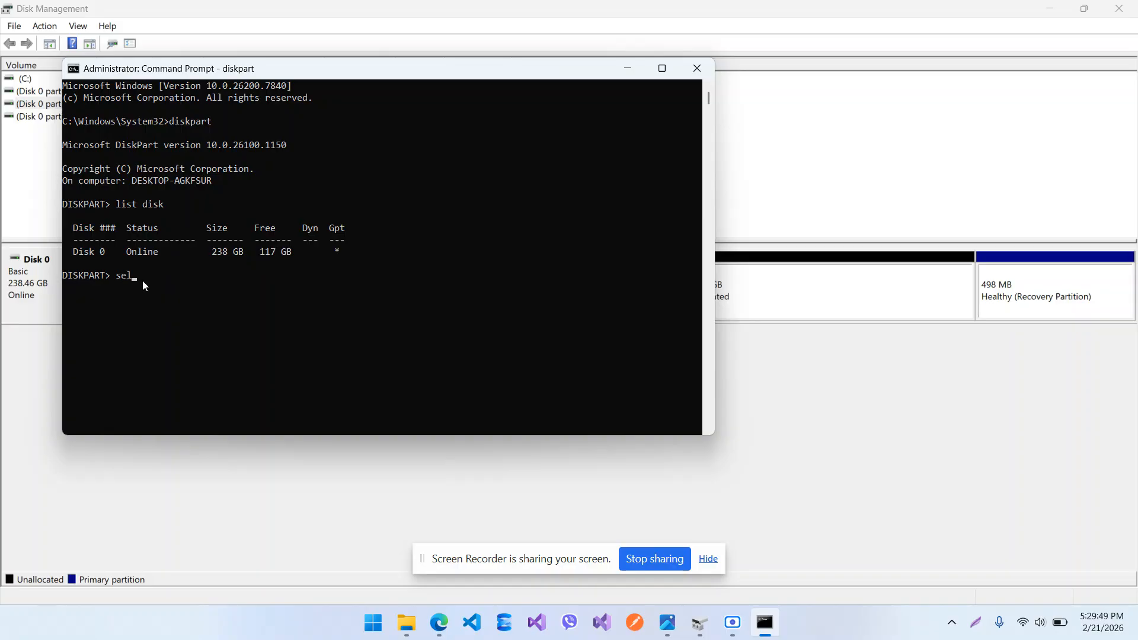
{"action": "type", "text": "ect disk 0"}
{"action": "key", "text": "Return"}
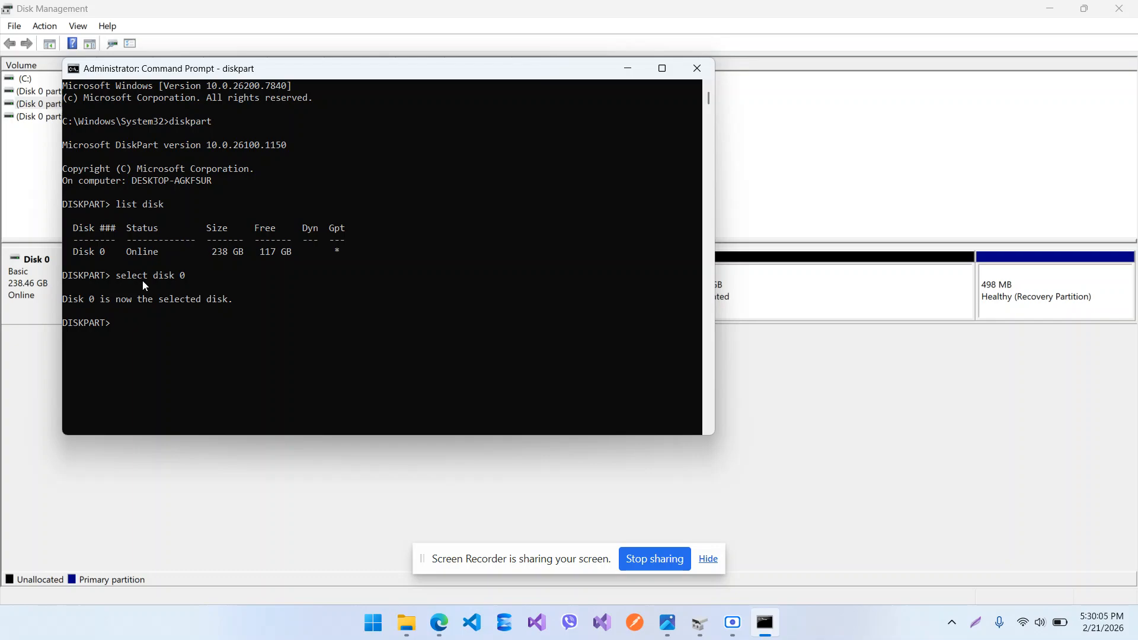
List the partitions of disk 0 with list partition and examine the number and size of the recovery partition following the primary one.
{"action": "type", "text": "list partition"}
{"action": "key", "text": "Return"}
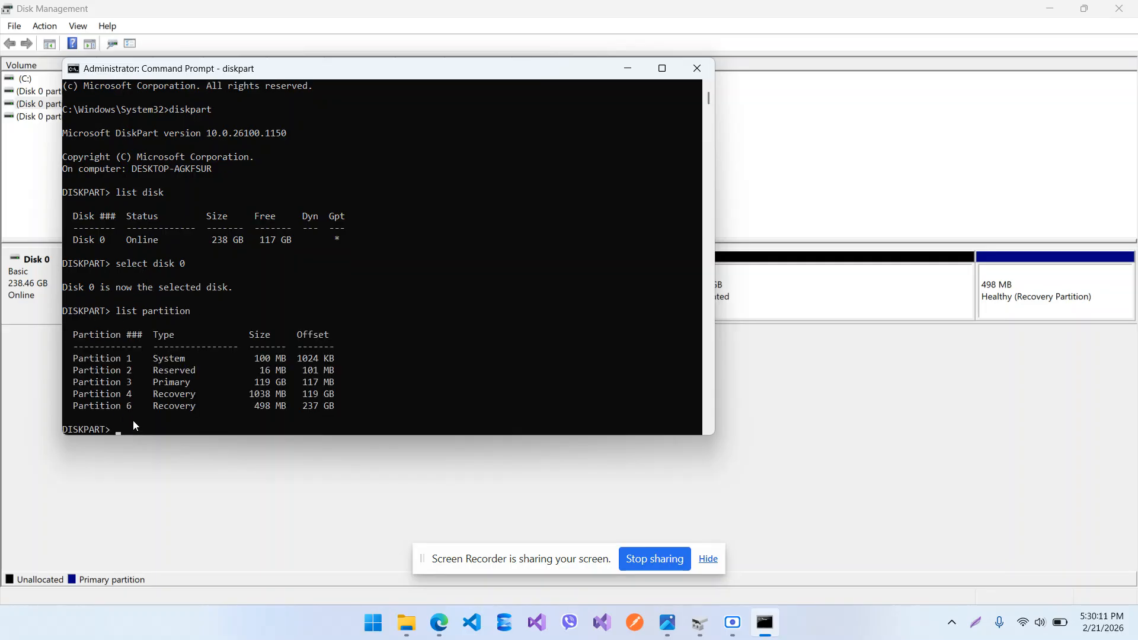
{"action": "left_click_drag", "start_coordinate": [133, 408], "coordinate": [92, 348]}
{"action": "left_click", "coordinate": [233, 387]}
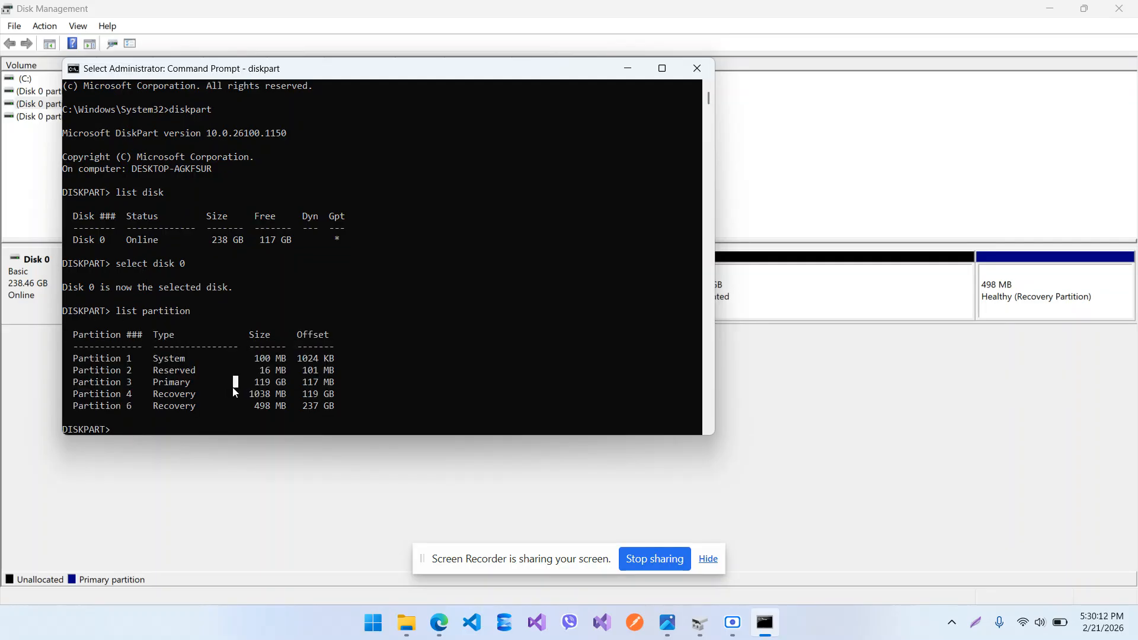
{"action": "left_click", "coordinate": [165, 359]}
{"action": "left_click", "coordinate": [128, 393]}
{"action": "left_click", "coordinate": [247, 395]}
{"action": "mouse_move", "coordinate": [249, 400]}
{"action": "left_mouse_down"}
{"action": "mouse_move", "coordinate": [290, 401]}
{"action": "mouse_move", "coordinate": [268, 401]}
{"action": "left_mouse_up"}
Select partition 4, the 1038 MB recovery partition, and force its deletion with delete partition override.
{"action": "type", "text": "selec"}
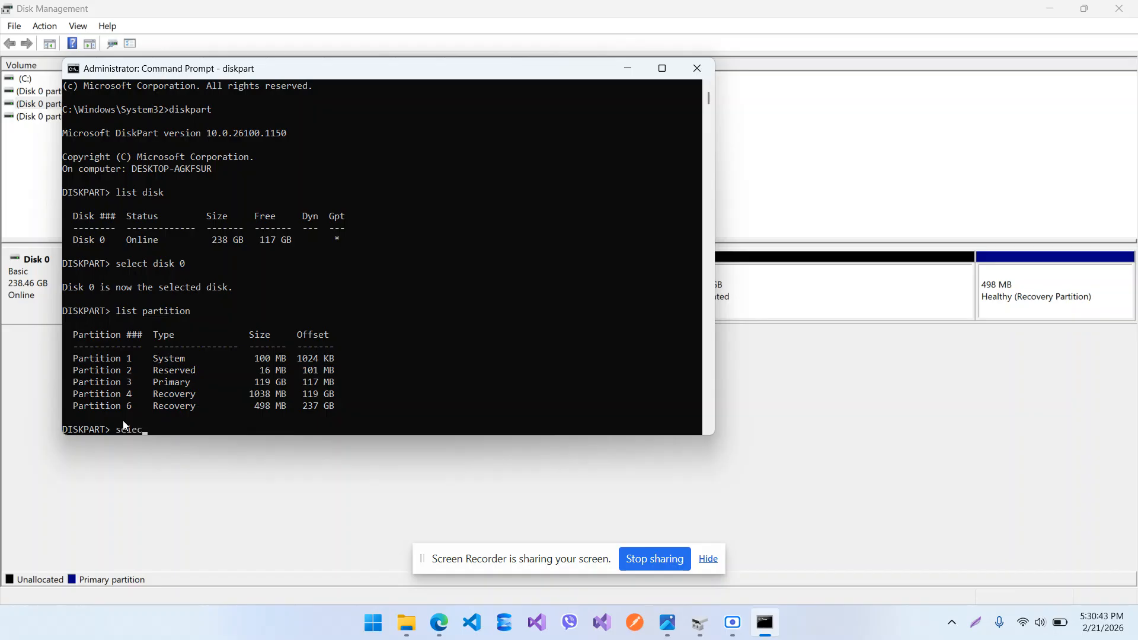
{"action": "type", "text": "t partition 4"}
{"action": "key", "text": "Return"}
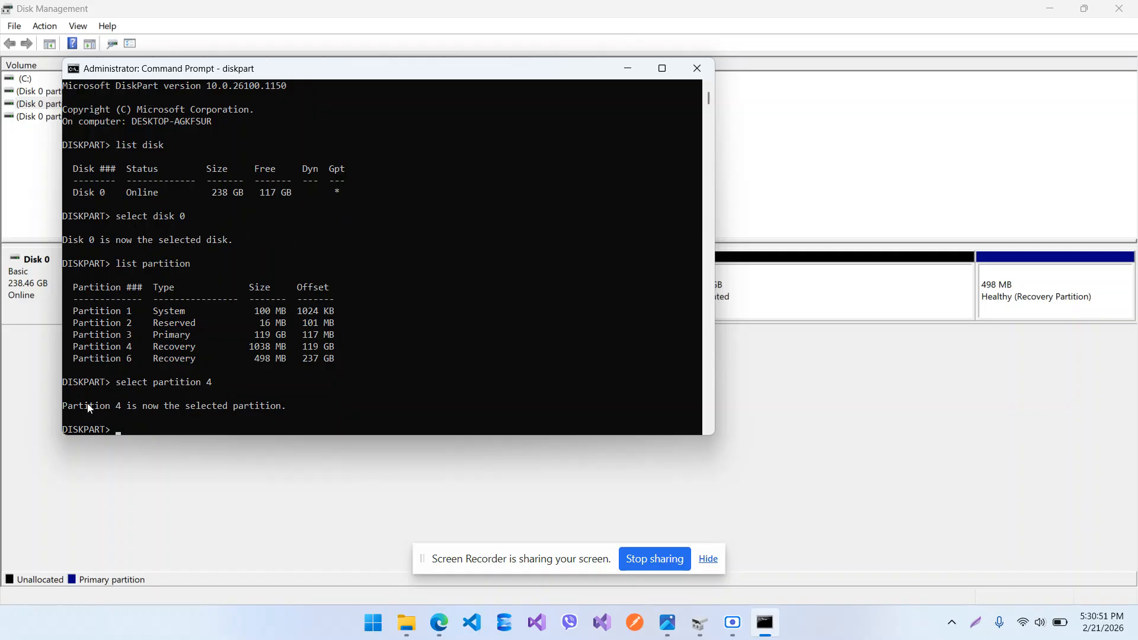
{"action": "left_click_drag", "start_coordinate": [122, 418], "coordinate": [117, 393]}
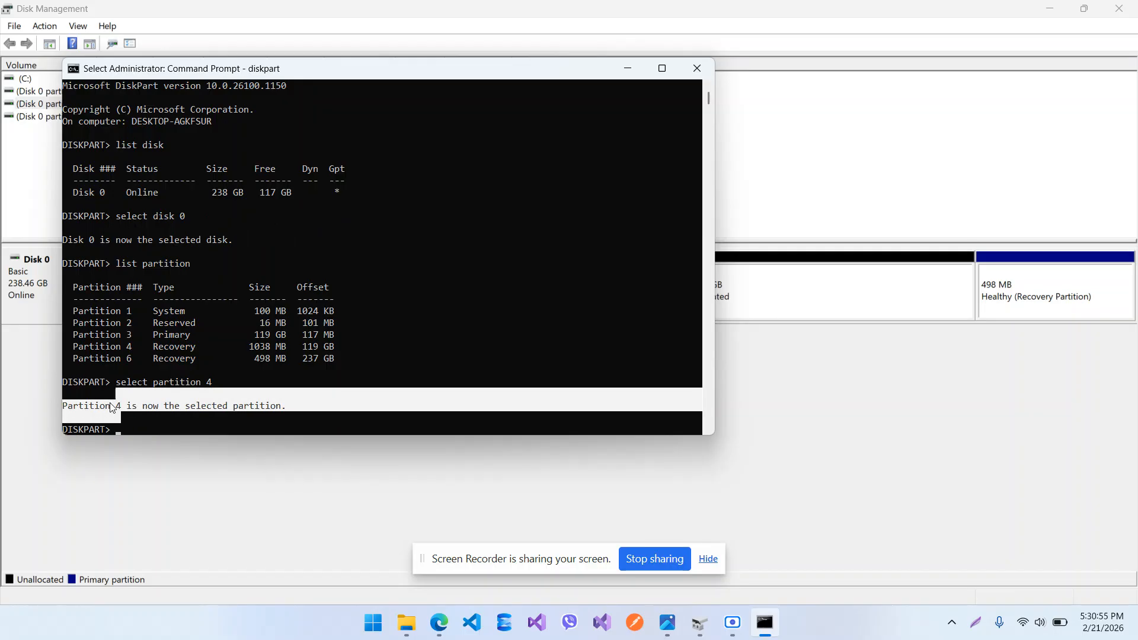
{"action": "left_click", "coordinate": [141, 428]}
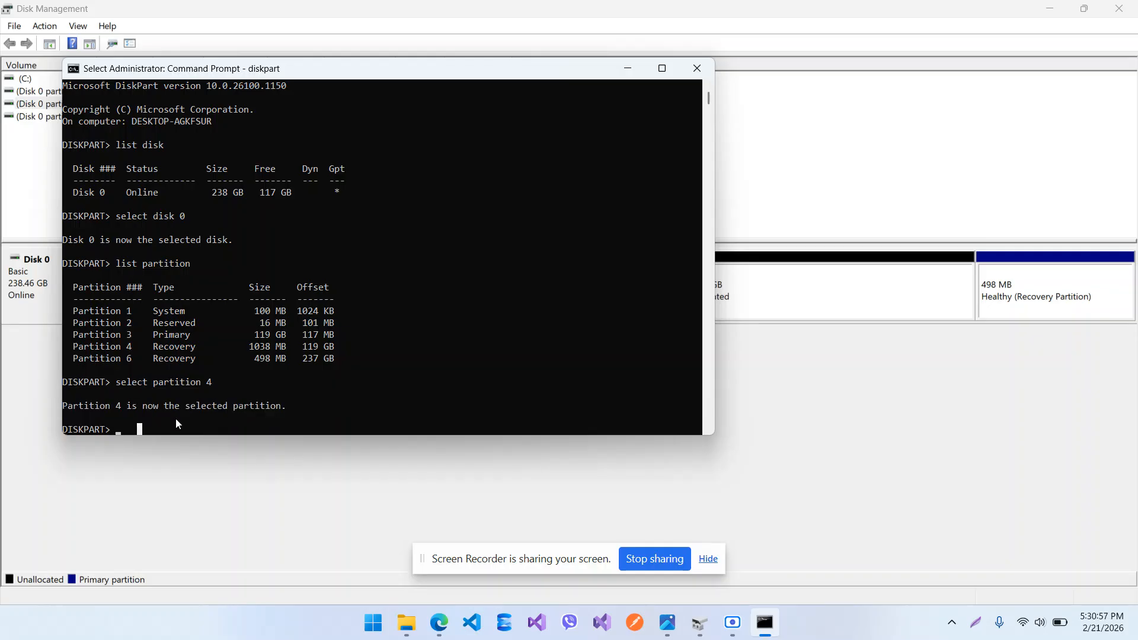
{"action": "type", "text": "delete"}
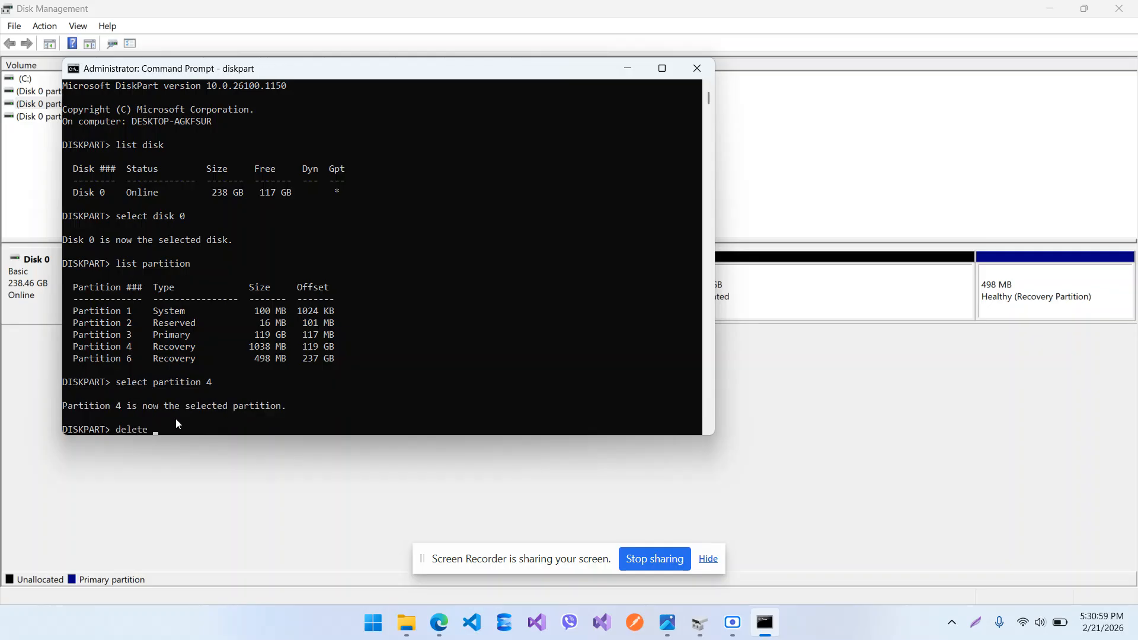
{"action": "type", "text": " partition override"}
{"action": "key", "text": "Return"}
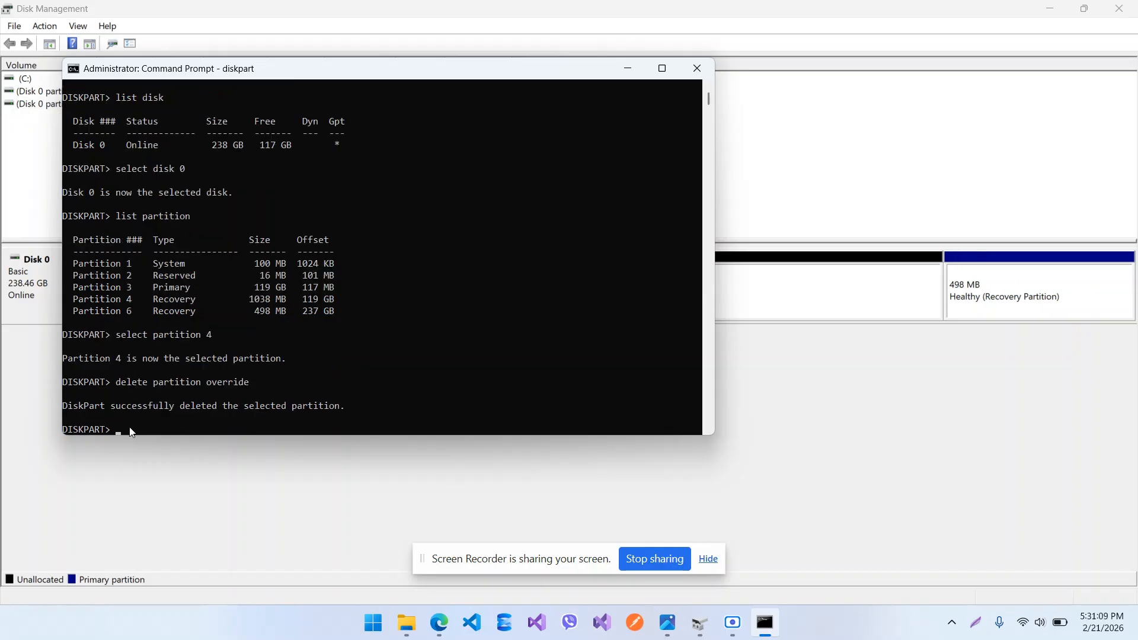
Switch back to Disk Management and examine whether the unallocated space on Disk 0 directly adjoins the C: volume.
{"action": "left_click", "coordinate": [688, 518]}
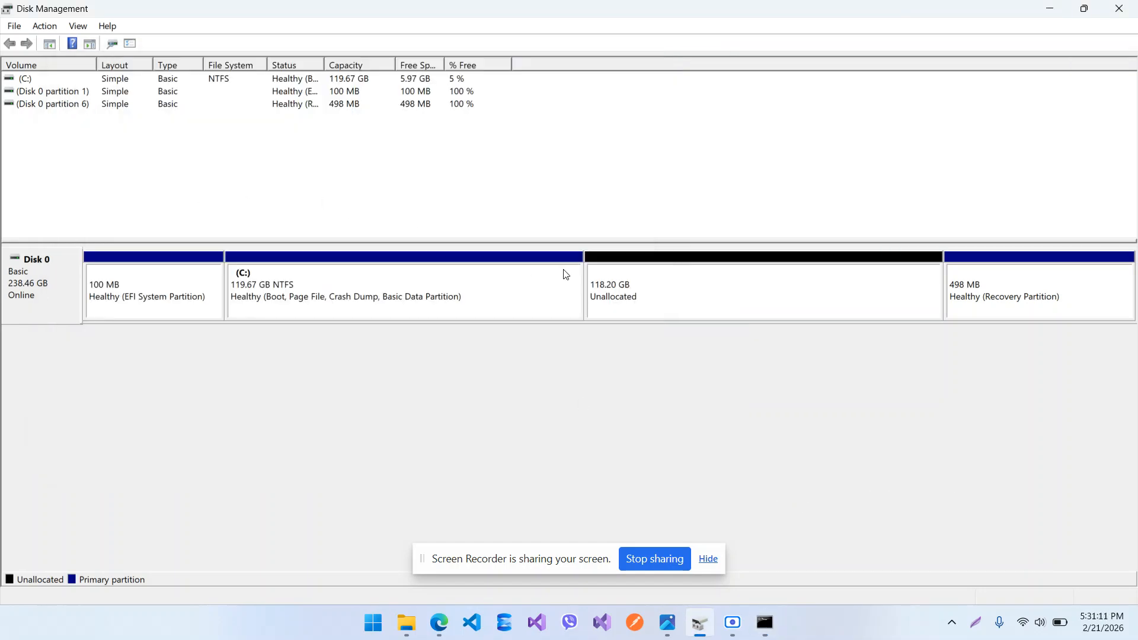
{"action": "left_click", "coordinate": [656, 293]}
{"action": "left_click", "coordinate": [375, 277]}
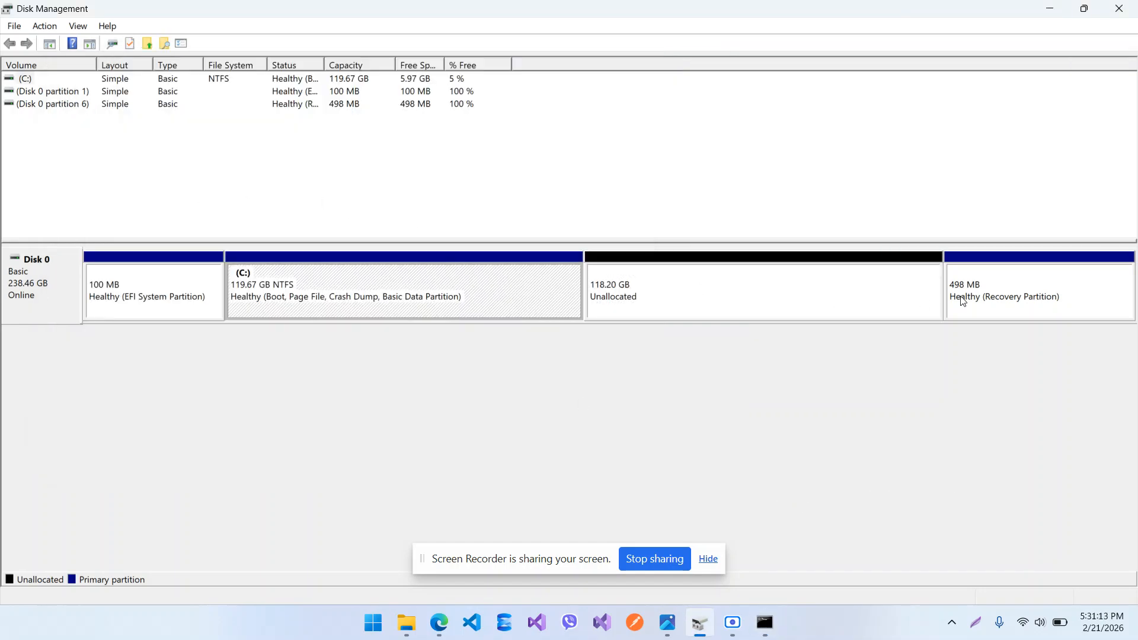
{"action": "left_click", "coordinate": [721, 304]}
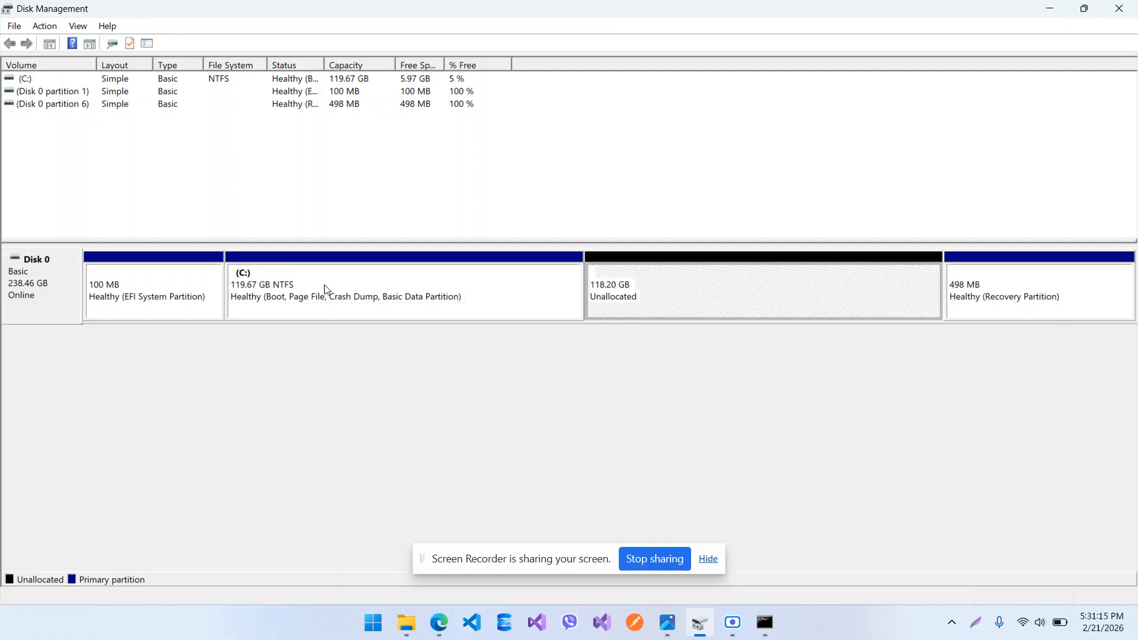
{"action": "left_click", "coordinate": [325, 286]}
{"action": "left_click", "coordinate": [696, 307]}
{"action": "right_click", "coordinate": [415, 290]}
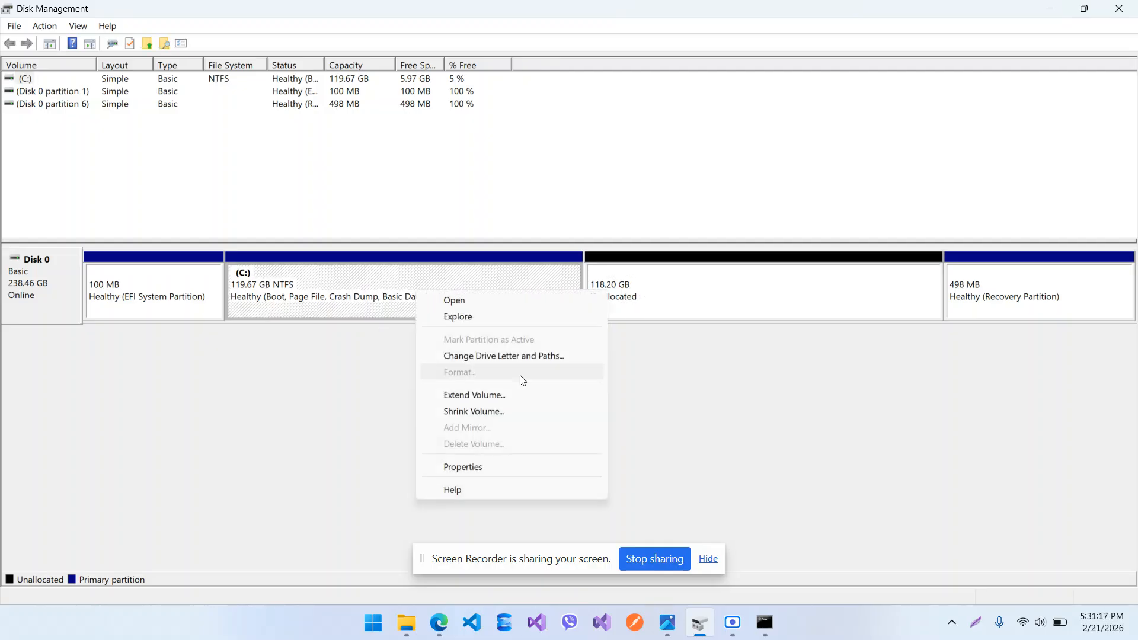
{"action": "left_click", "coordinate": [499, 395]}
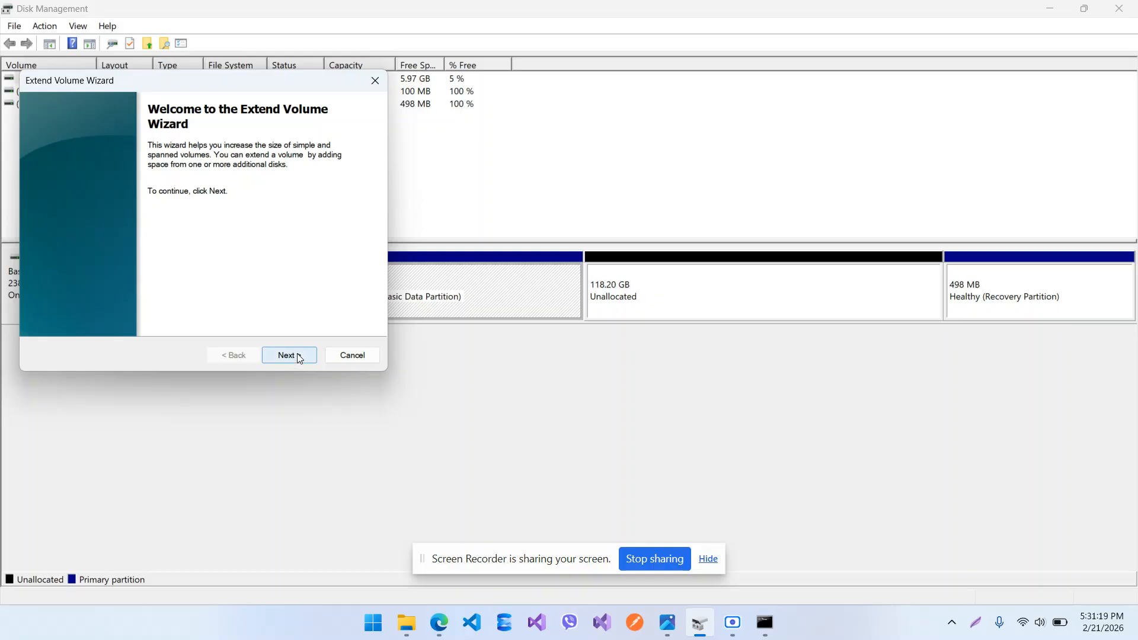
{"action": "left_click", "coordinate": [372, 359]}
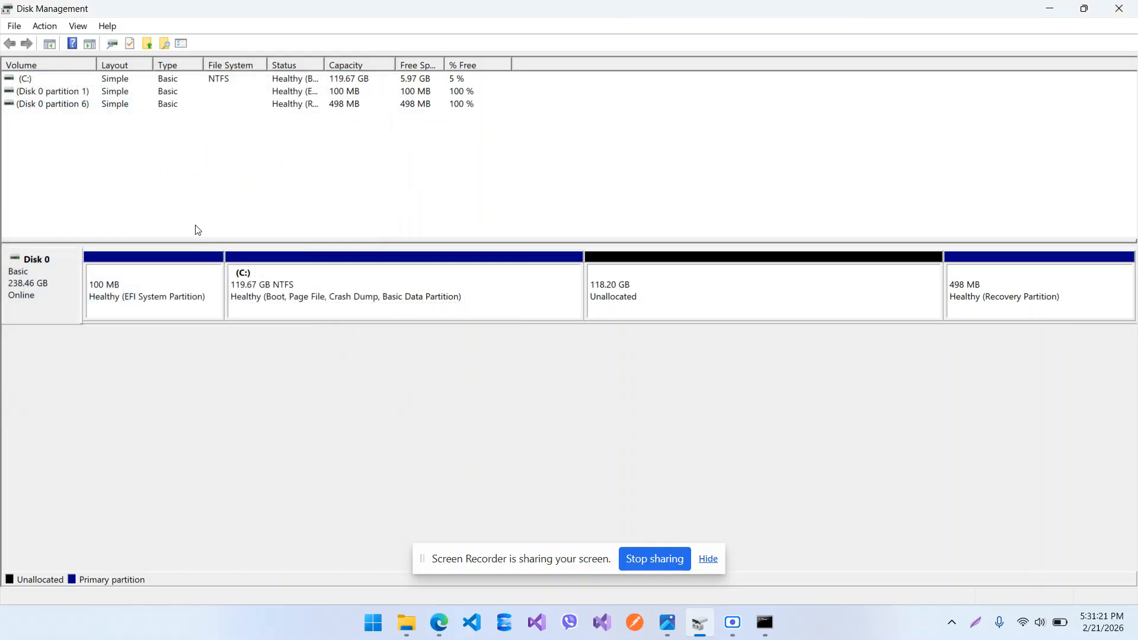
{"action": "left_click", "coordinate": [439, 300]}
{"action": "left_click", "coordinate": [629, 299]}
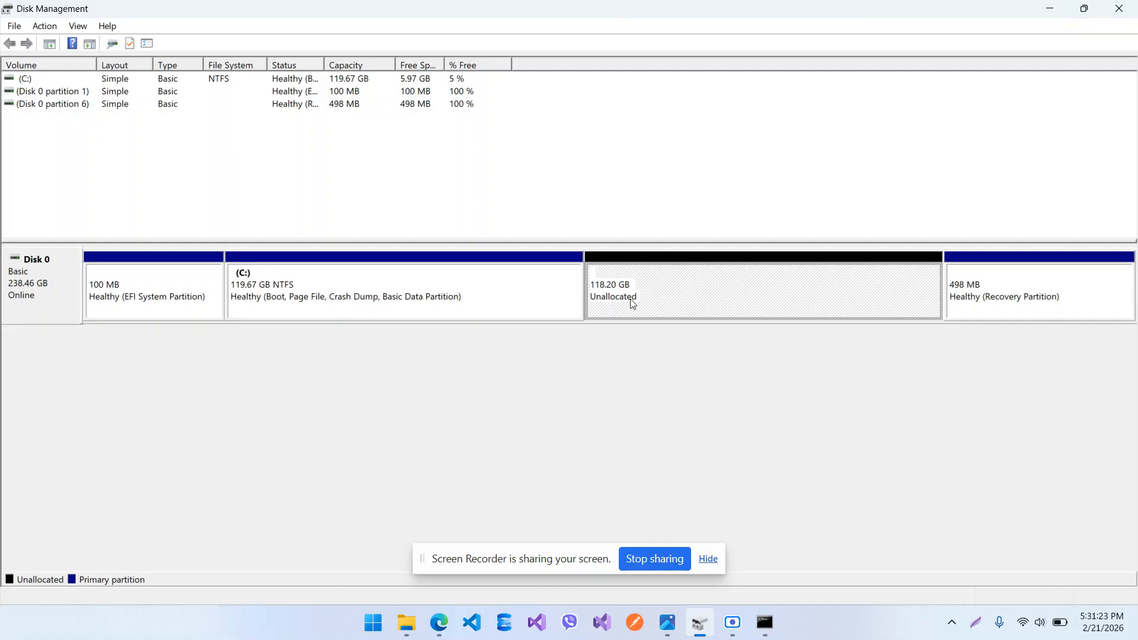
{"action": "left_click", "coordinate": [425, 300]}
{"action": "left_click", "coordinate": [623, 365]}
{"action": "left_click", "coordinate": [328, 278]}
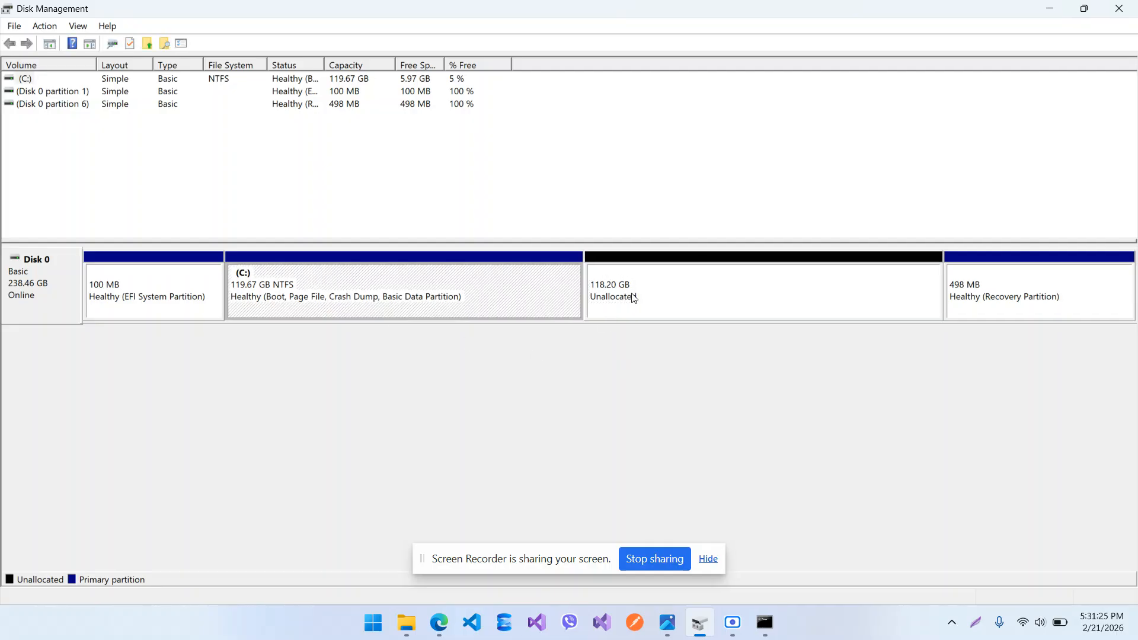
{"action": "left_click", "coordinate": [633, 295]}
{"action": "left_click", "coordinate": [573, 295]}
Extend the C: volume with the full 121038 MB of unallocated space on Disk 0, using the Extend Volume Wizard's default settings.
{"action": "right_click", "coordinate": [353, 286]}
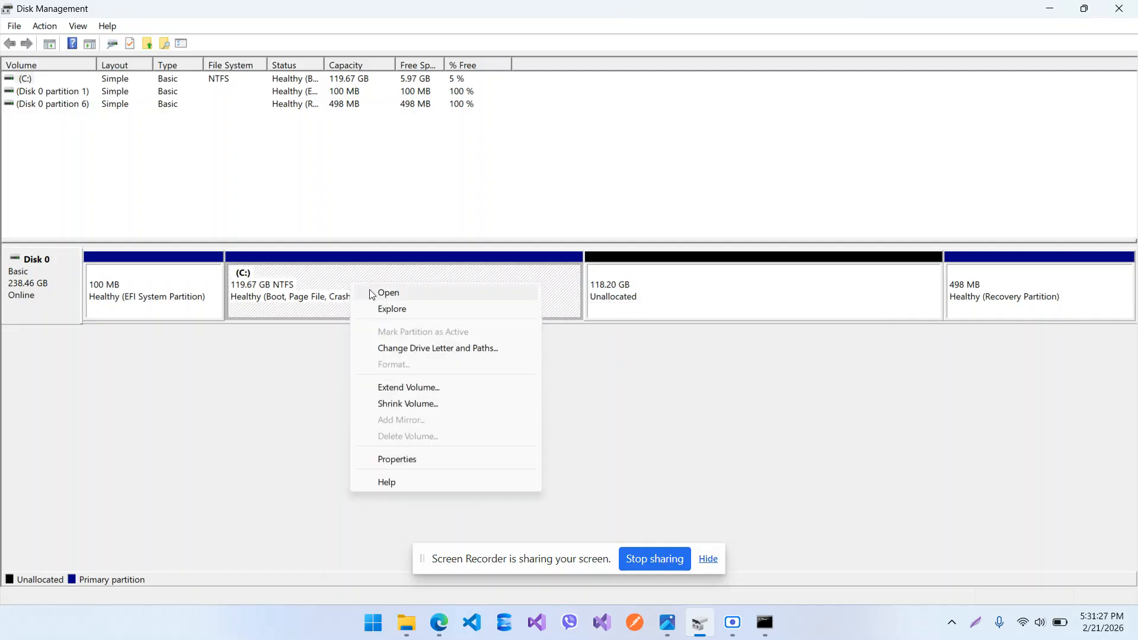
{"action": "left_click", "coordinate": [450, 388]}
{"action": "left_click", "coordinate": [288, 355]}
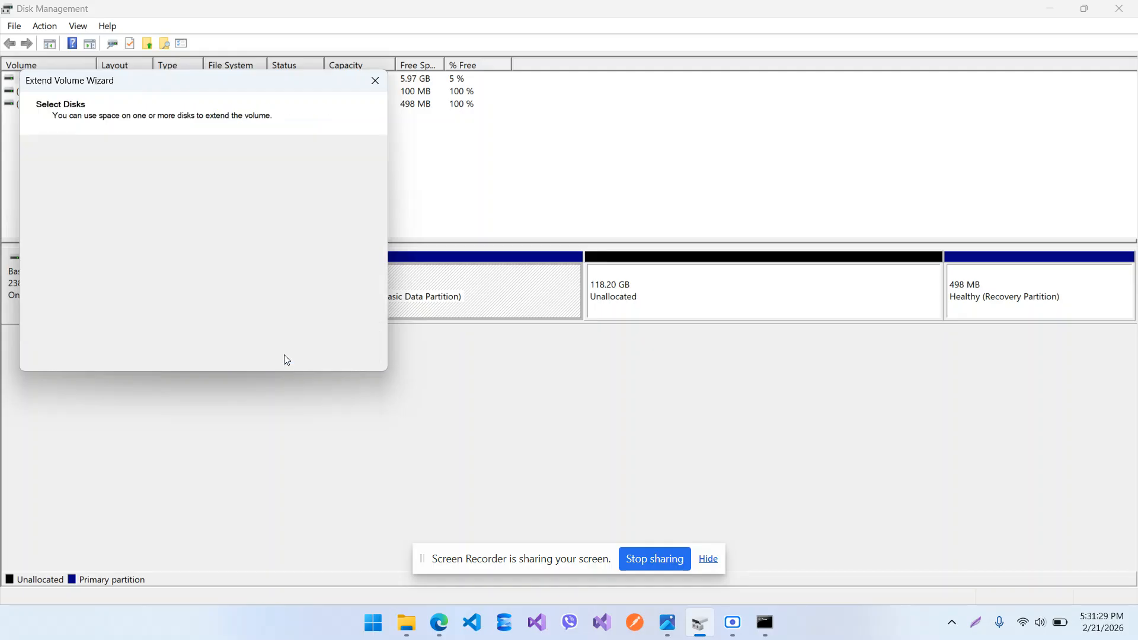
{"action": "left_click", "coordinate": [288, 356]}
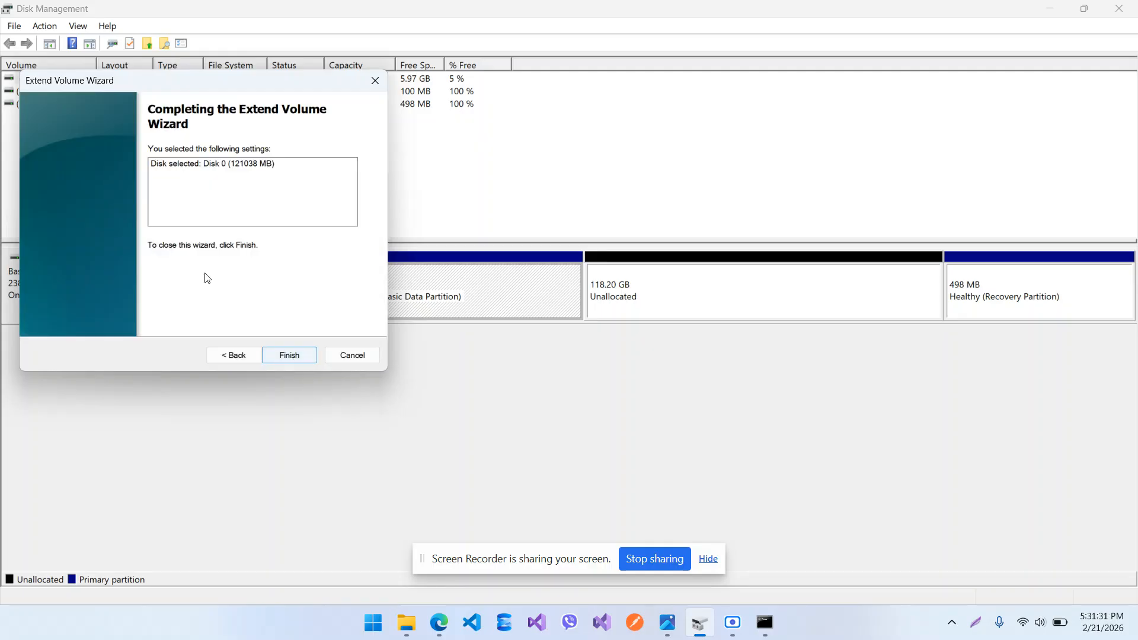
{"action": "left_click", "coordinate": [292, 357]}
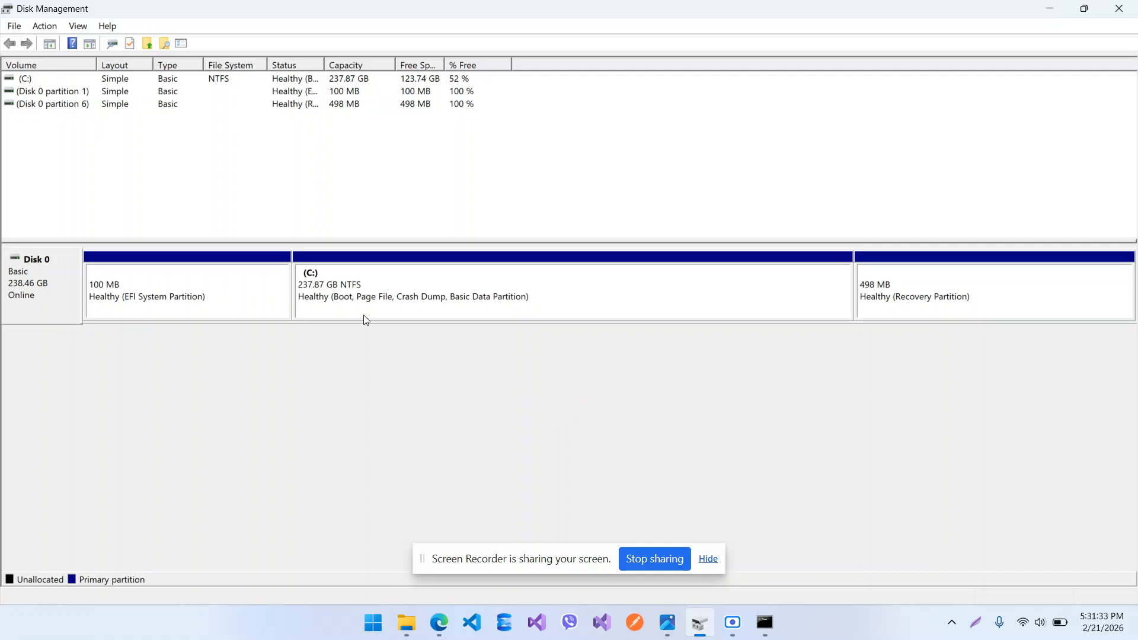
Switch to File Explorer, refresh This PC to check the C: drive's total and free space, and return to Disk Management.
{"action": "left_click", "coordinate": [406, 623]}
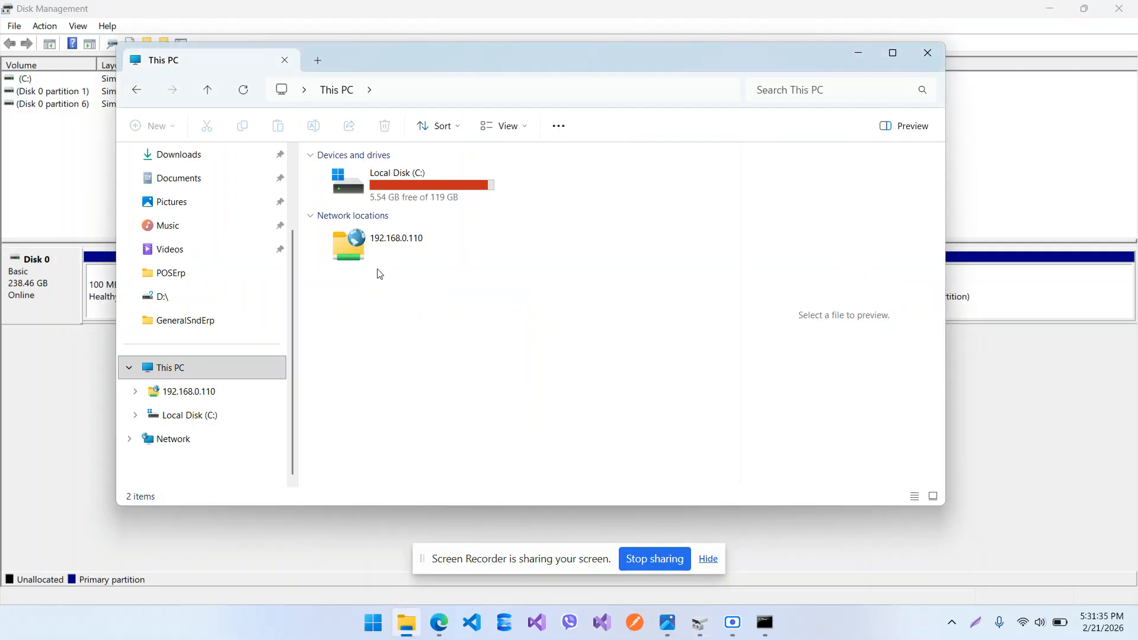
{"action": "left_click", "coordinate": [243, 89]}
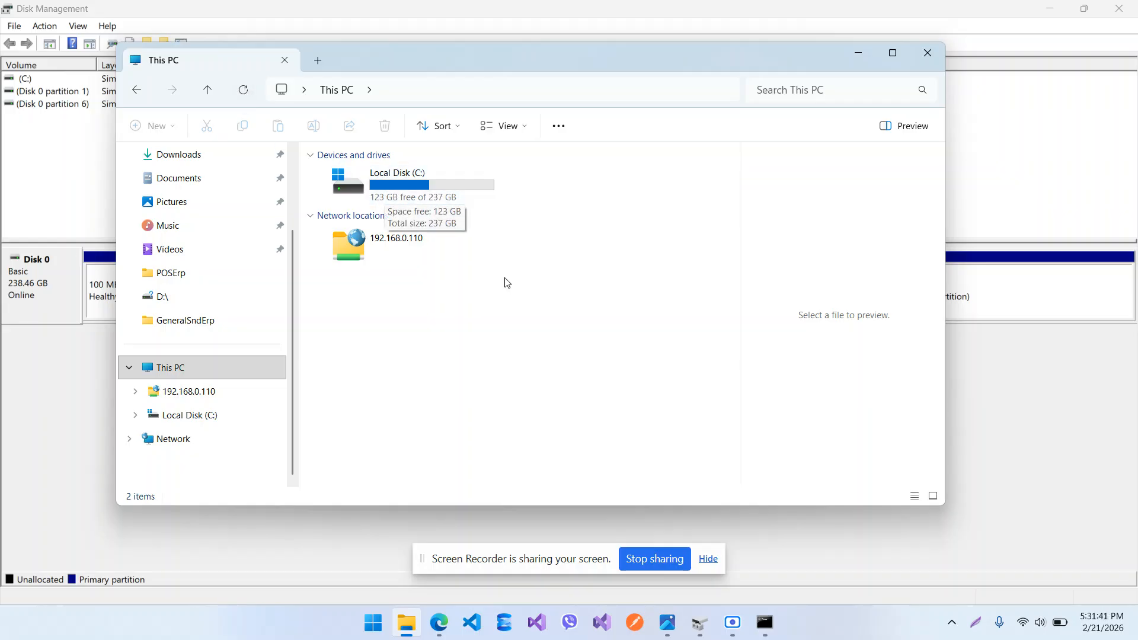
{"action": "left_click", "coordinate": [857, 52]}
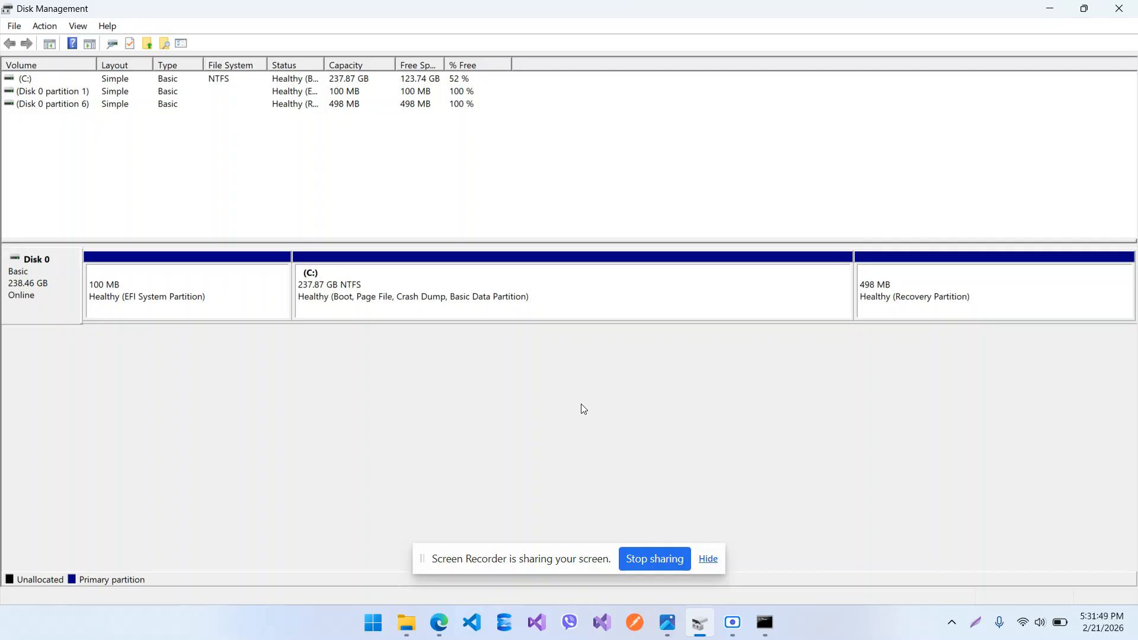
Check which volume operations are offered for the extended C: volume.
{"action": "right_click", "coordinate": [431, 291]}
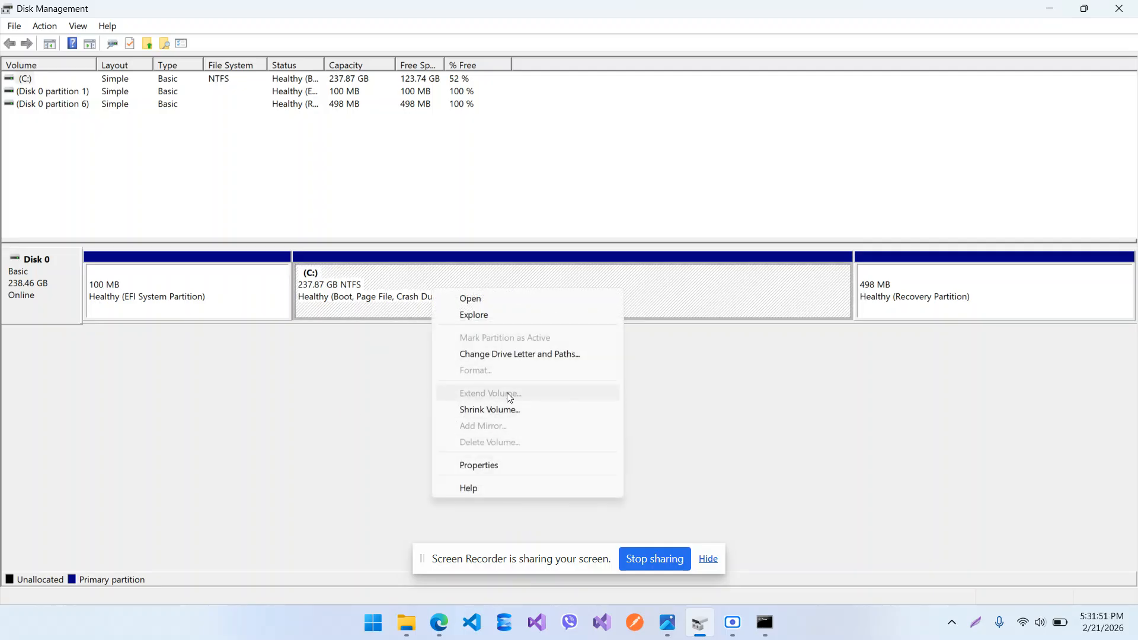
{"action": "left_click", "coordinate": [473, 410]}
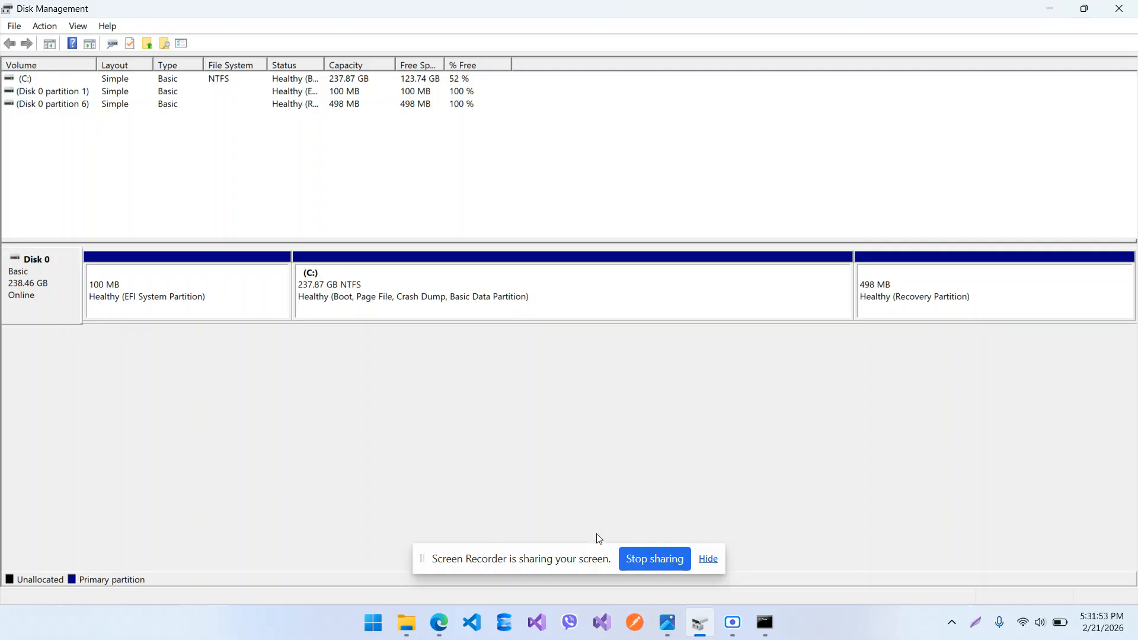